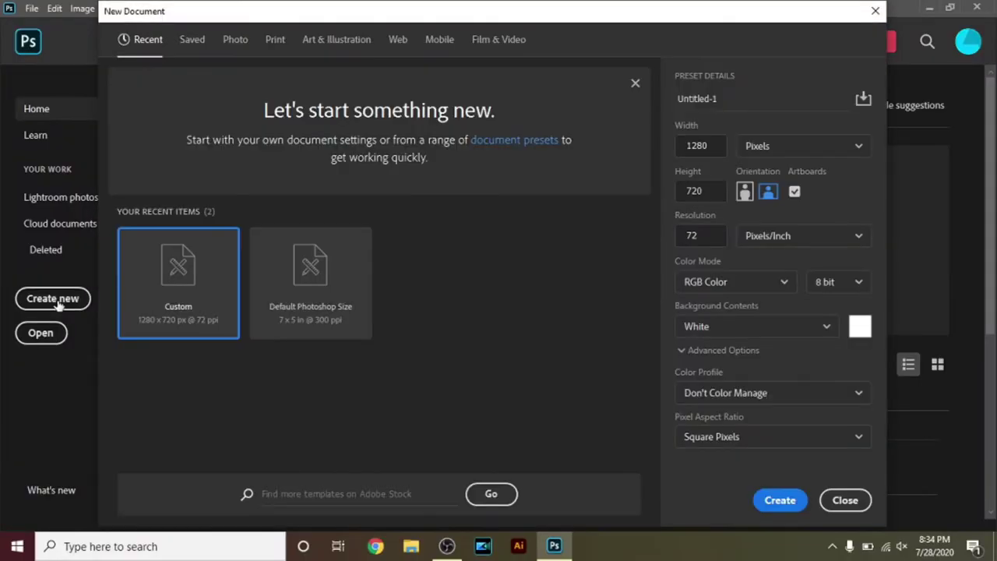
Step: Name the new document 'Half Face' and create it at 1280 × 720 px, 72 ppi
drag(721, 100, 667, 99)
key(BackSpace)
text(Half Face)
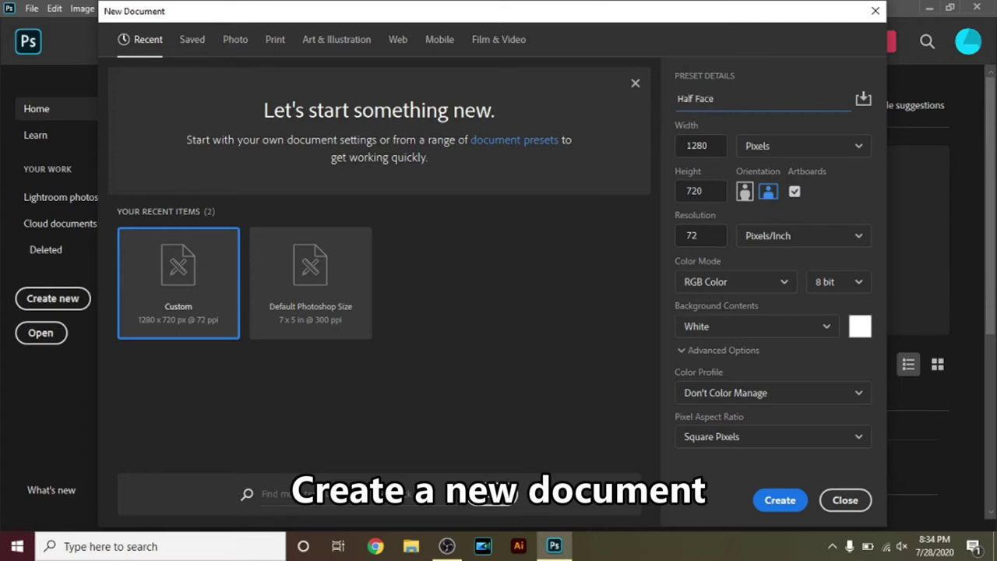
click(793, 503)
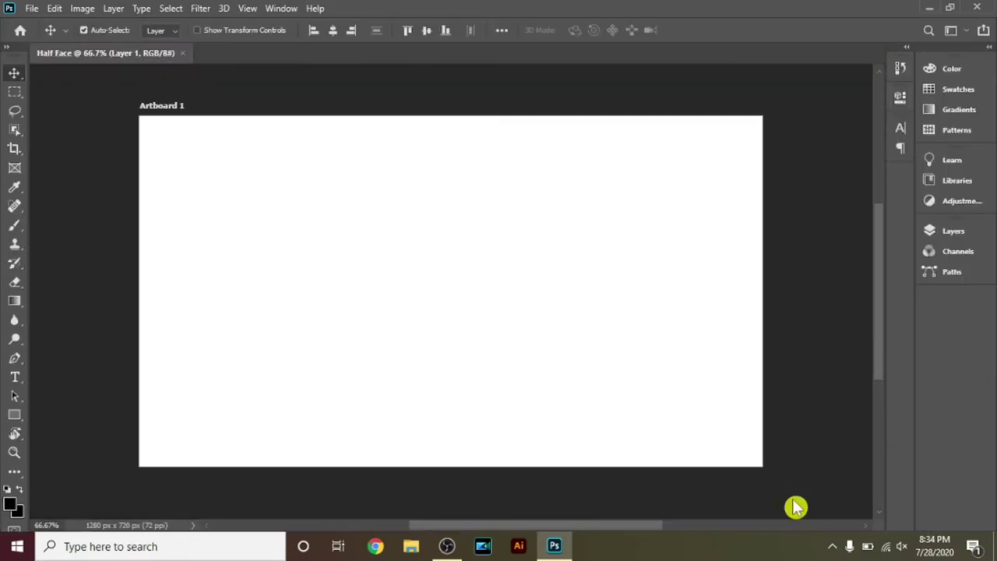
Step: Fill Layer 1 with the black foreground colour
click(951, 235)
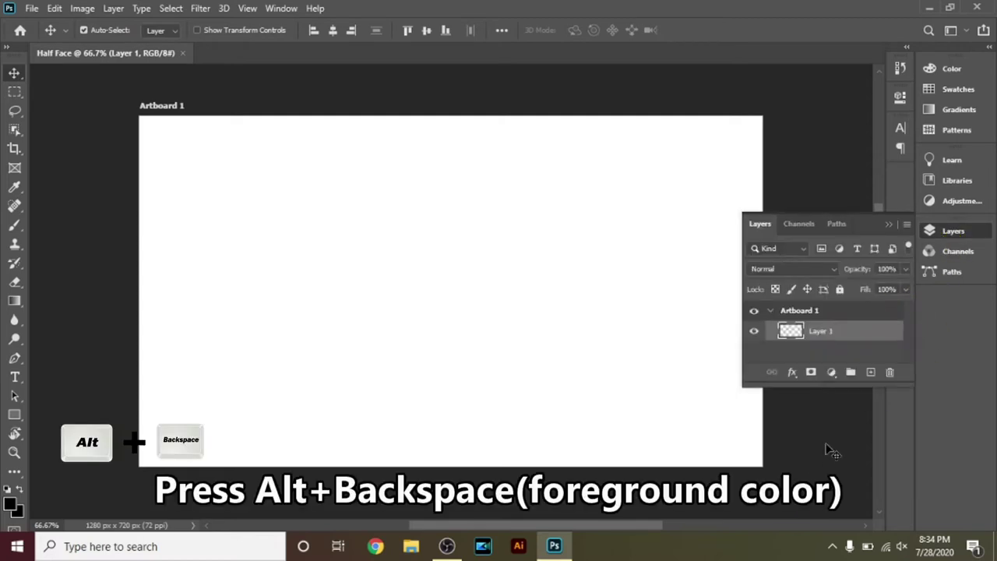
key(alt+BackSpace)
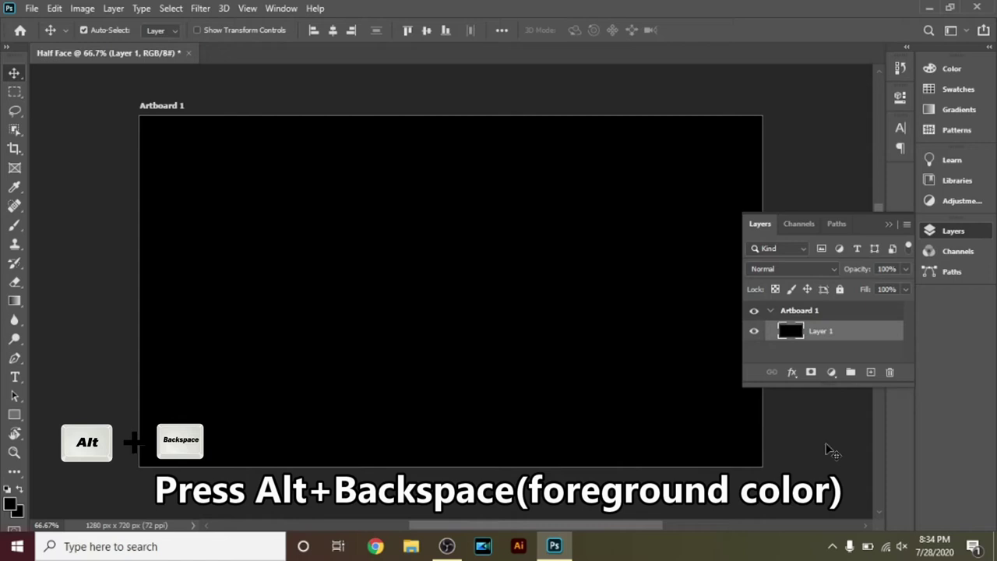
click(889, 226)
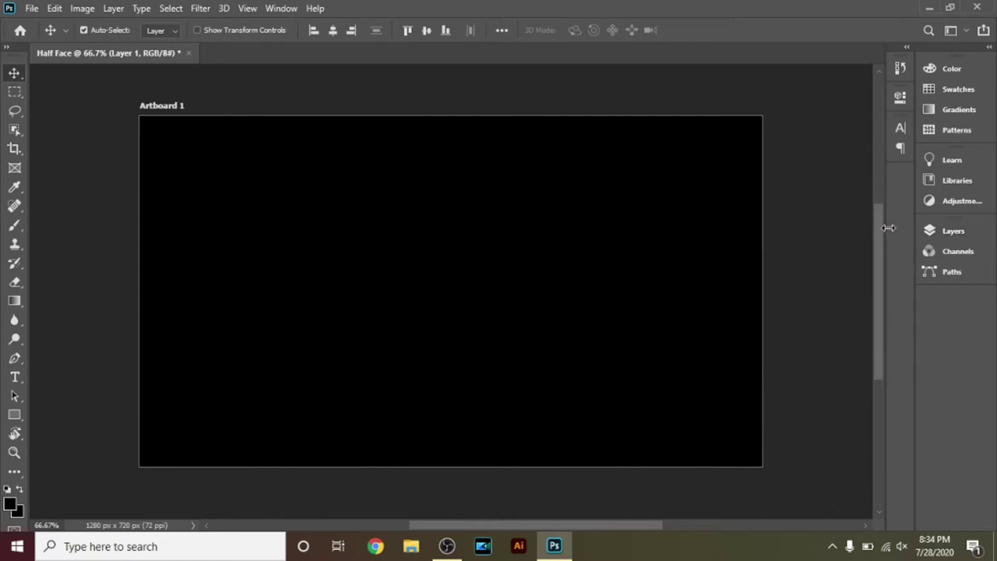
click(34, 11)
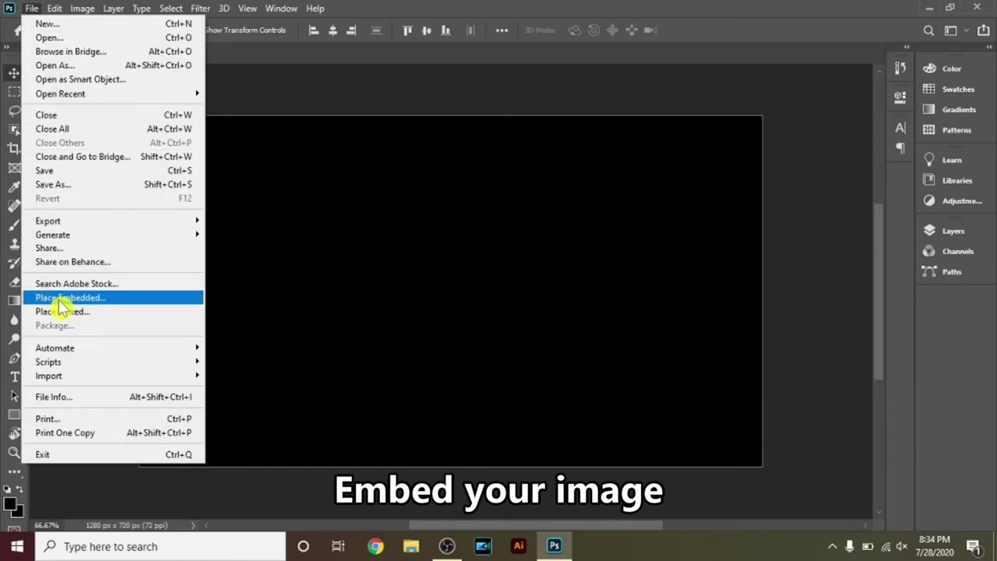
Step: Place the woman's portrait photo from the Desktop as an embedded image
click(116, 300)
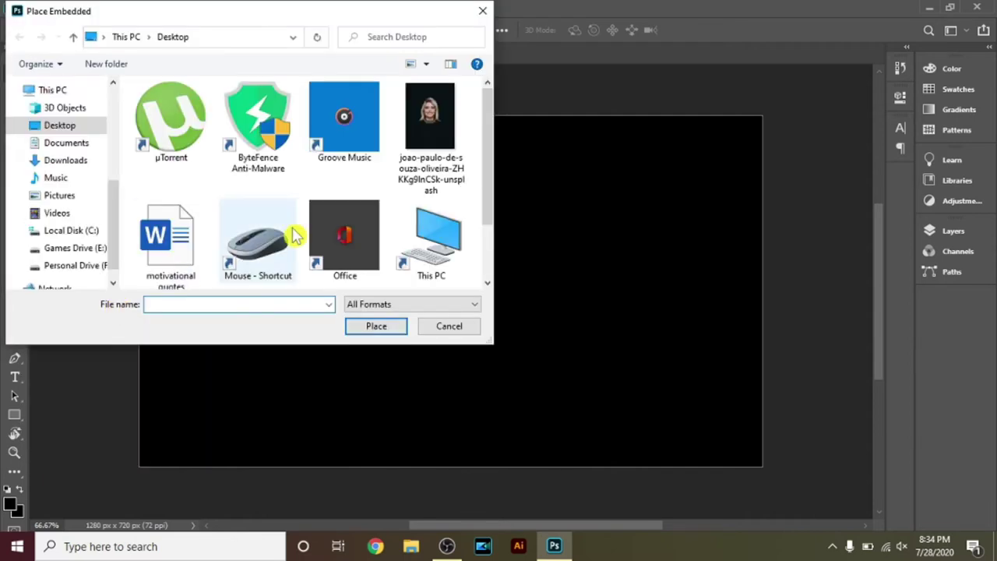
click(448, 119)
click(384, 334)
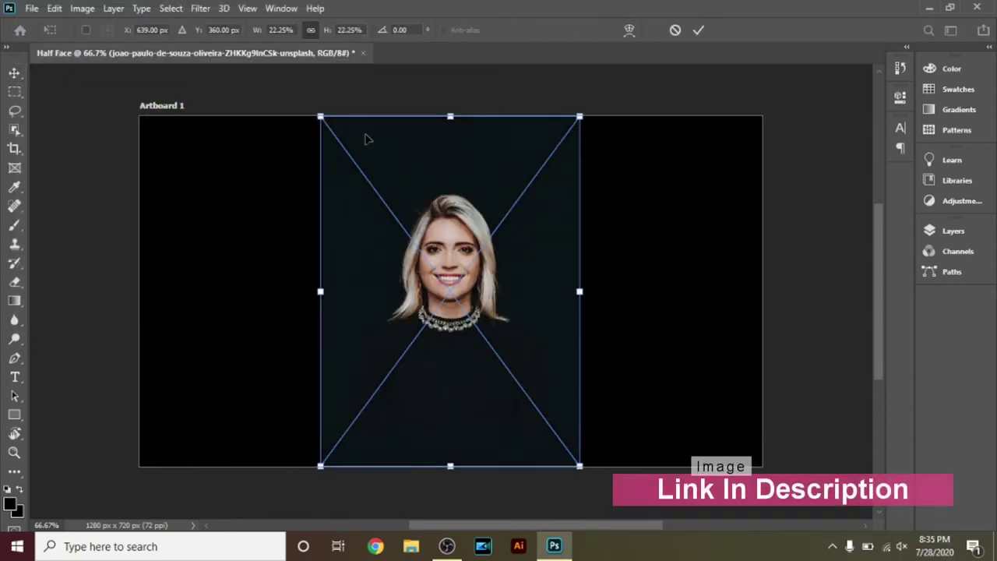
Step: Scale the portrait to 67.23%, centre the face on the artboard and commit
drag(321, 118, 116, 65)
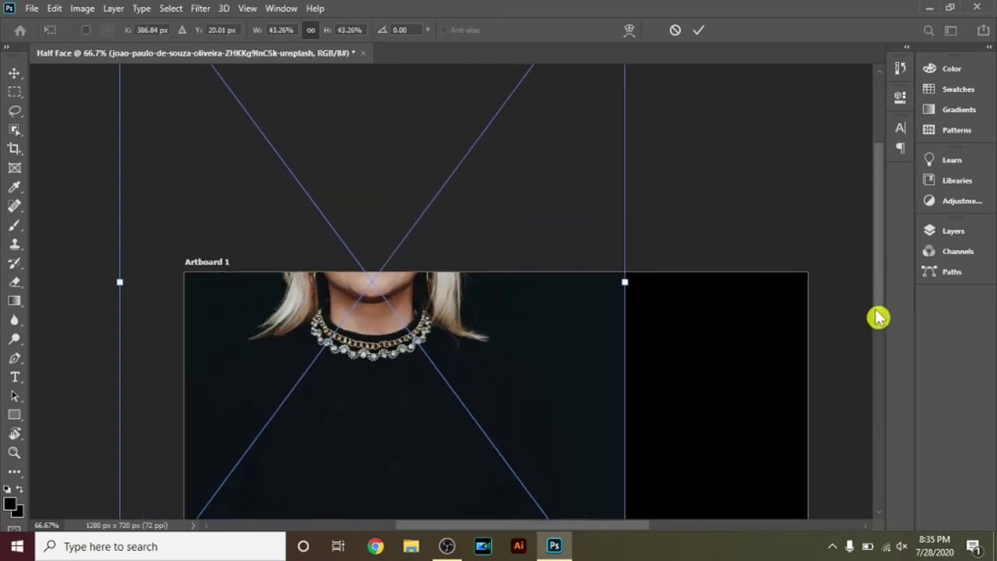
drag(881, 310, 896, 420)
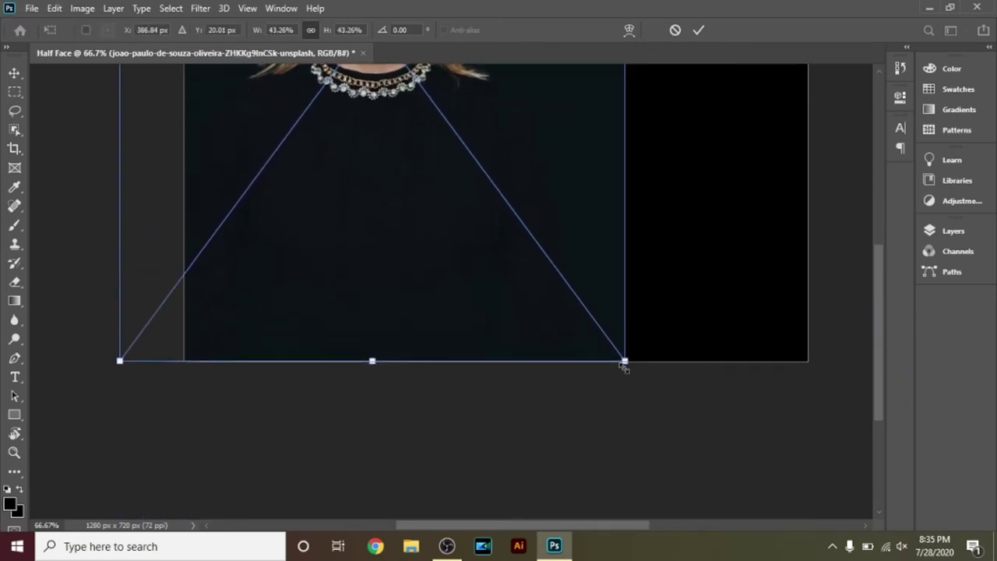
drag(624, 360, 877, 432)
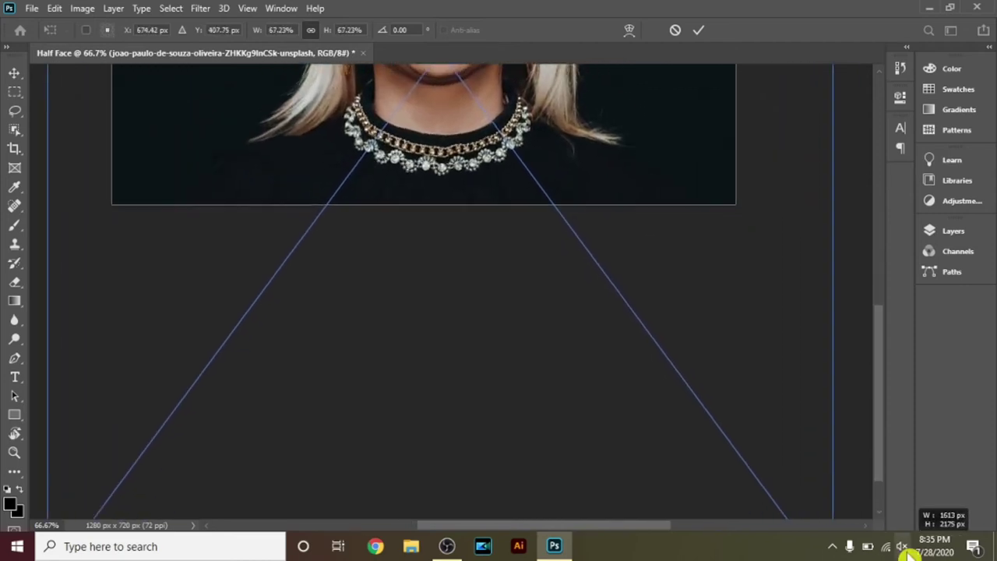
drag(878, 432, 877, 331)
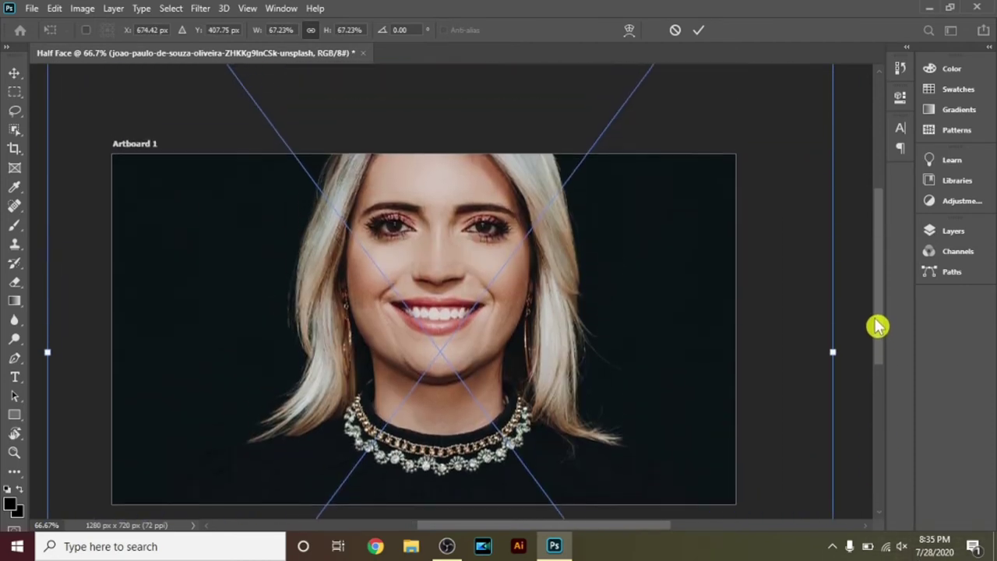
mouse_move(425, 237)
mouse_down()
mouse_move(392, 328)
mouse_move(395, 355)
mouse_up()
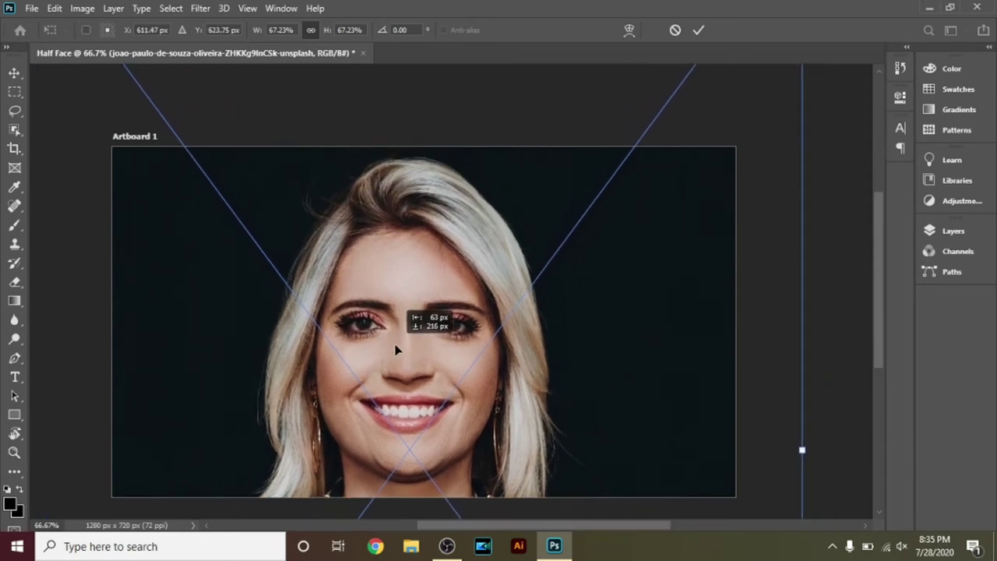
drag(395, 354, 406, 349)
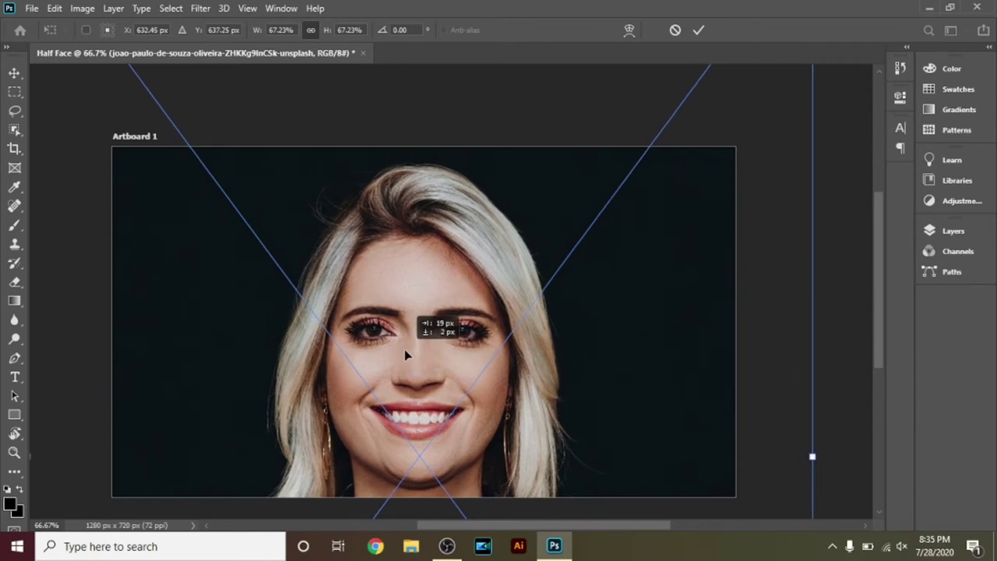
click(699, 31)
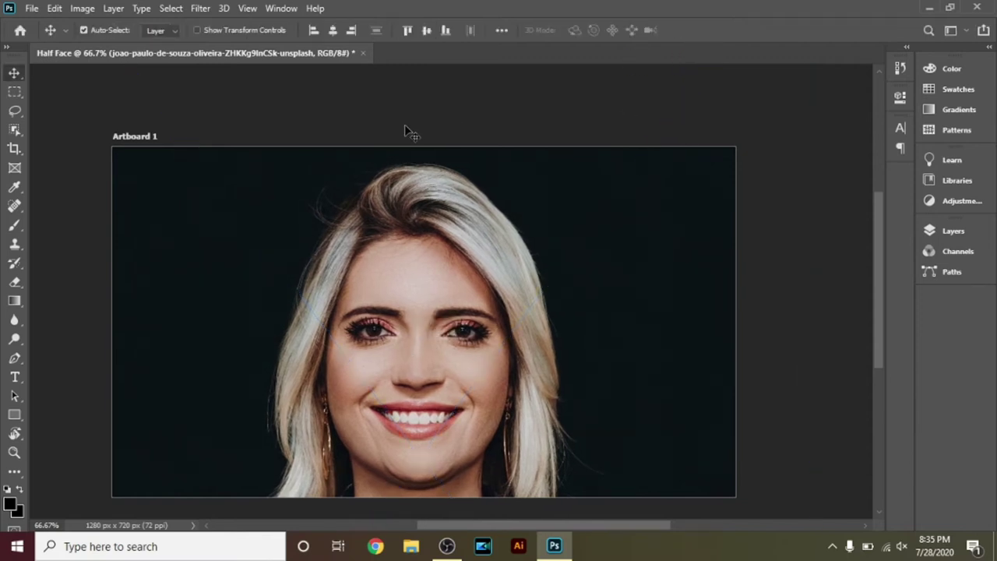
click(248, 8)
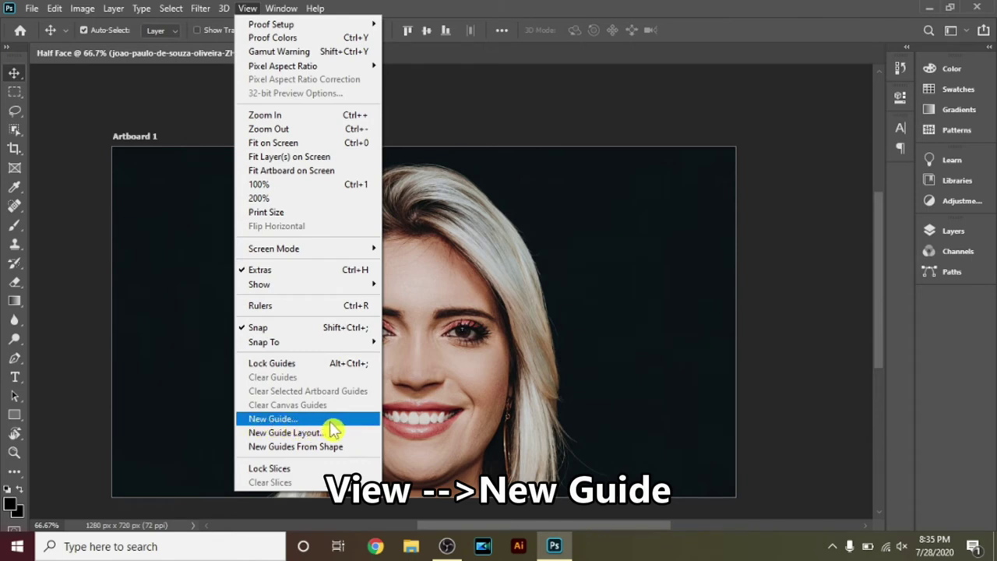
Step: Add a vertical guide at 50% through the middle of the face
click(331, 422)
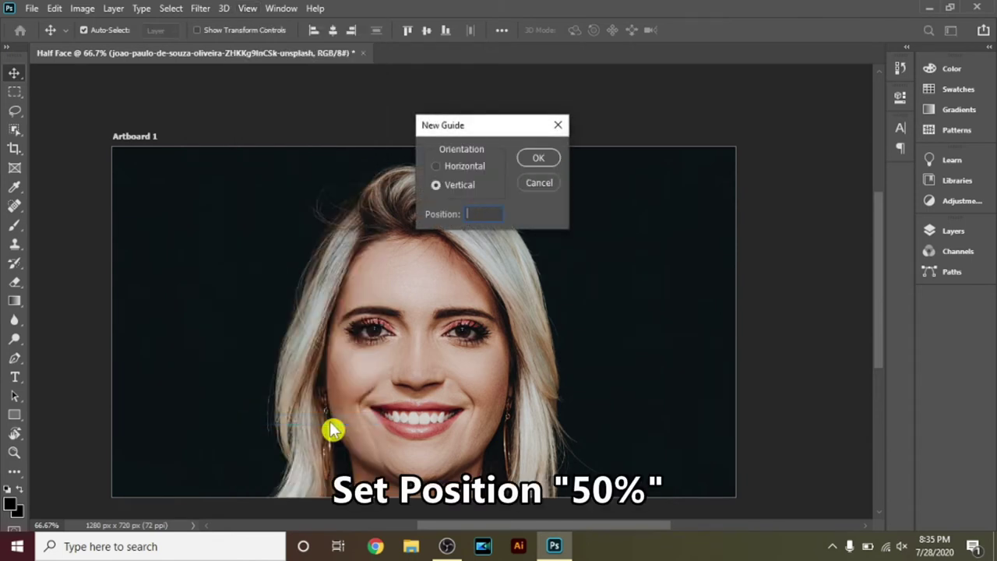
text(50)
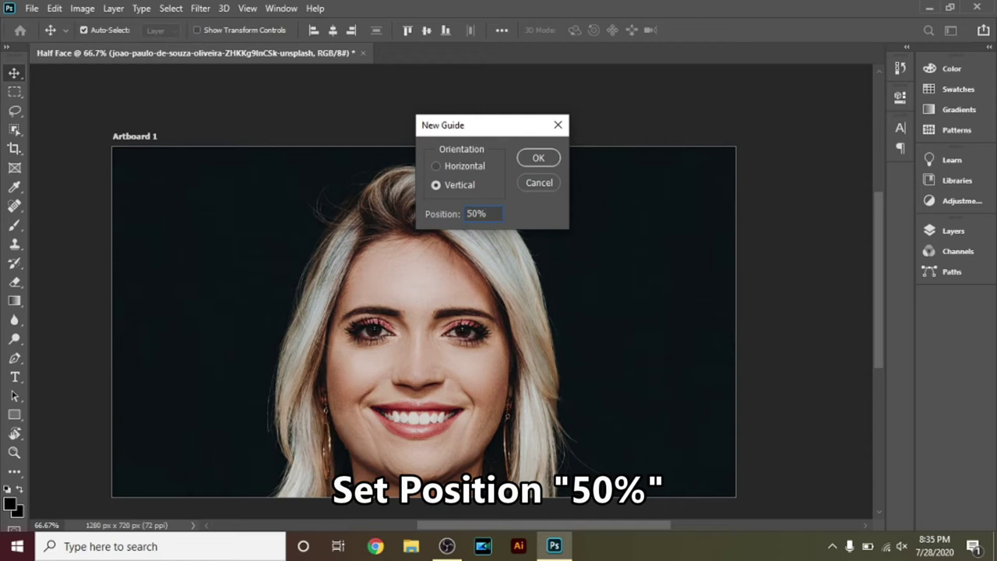
click(548, 158)
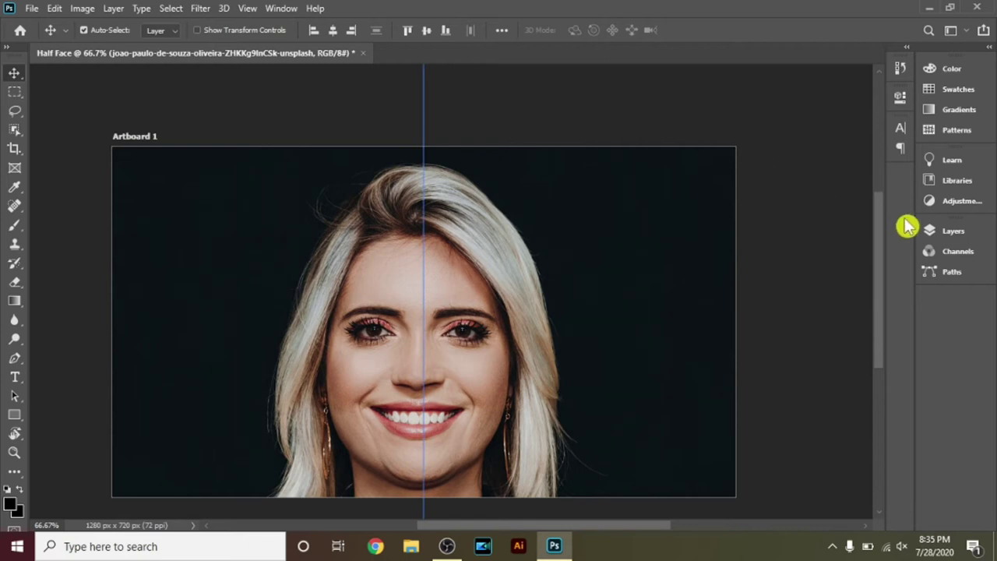
click(927, 231)
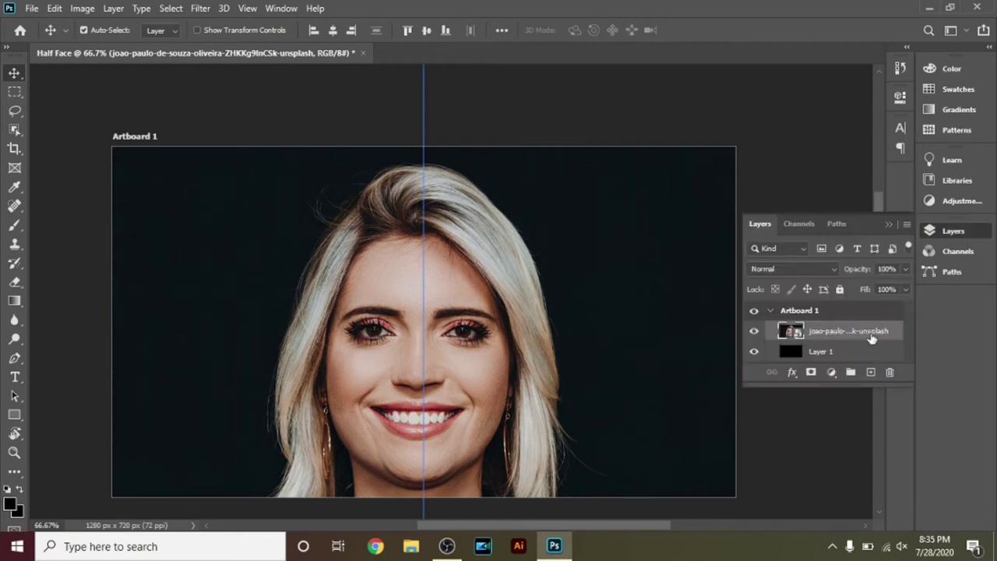
Step: Nudge the portrait right to X 647.45 px so the nose sits on the guide
click(54, 9)
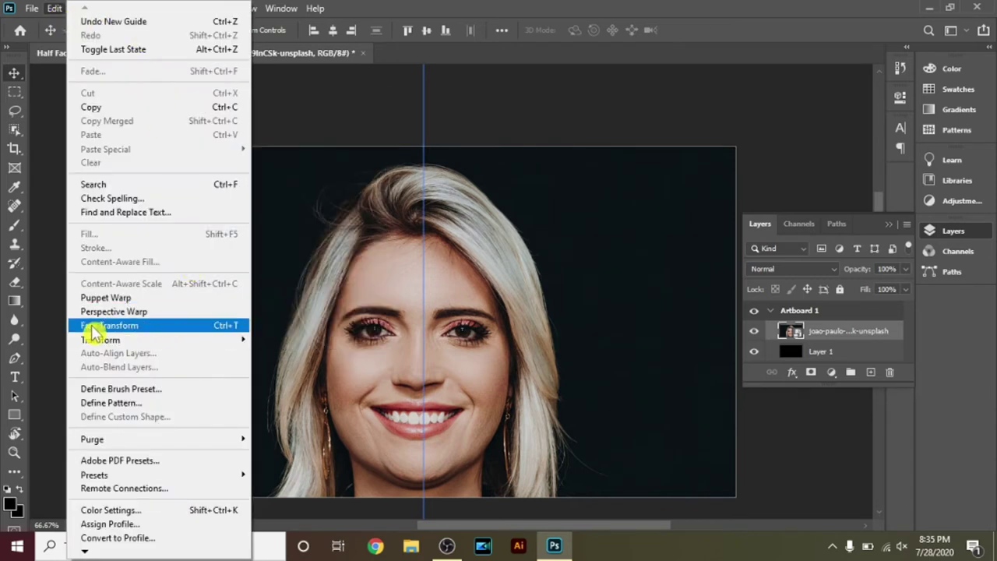
click(170, 337)
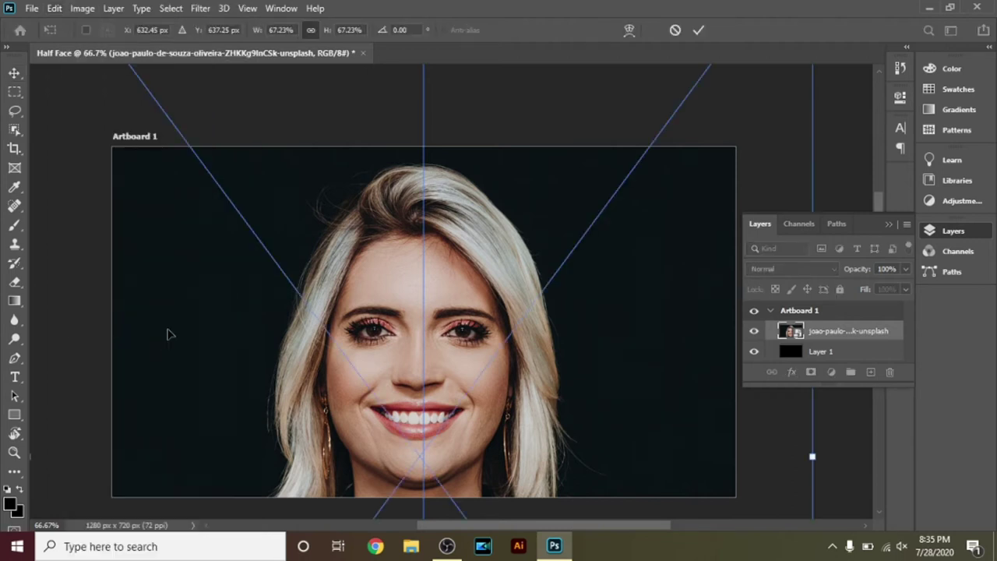
key(Right)
key(Right)
key(Right)
key(Right)
key(Right)
key(Right)
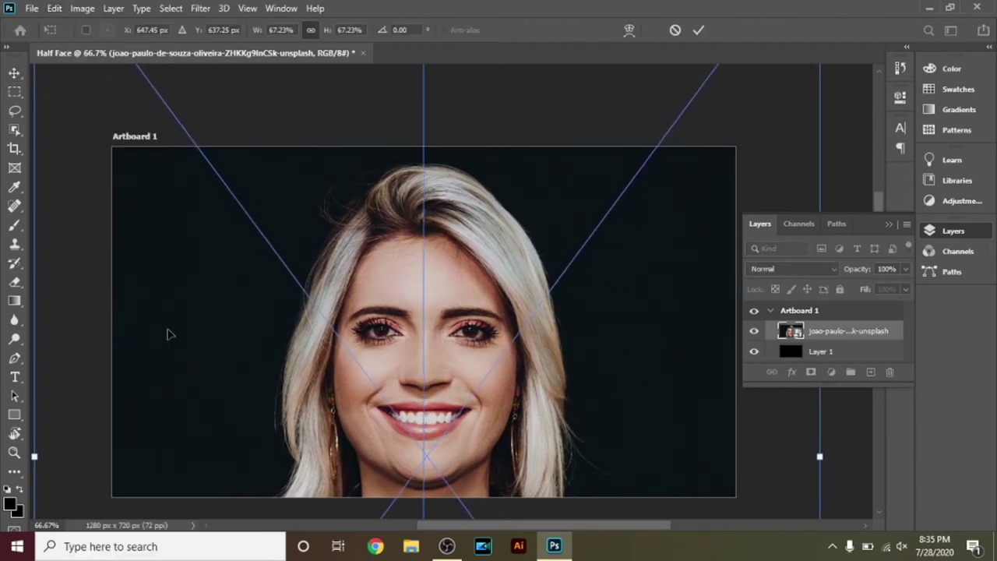
click(699, 30)
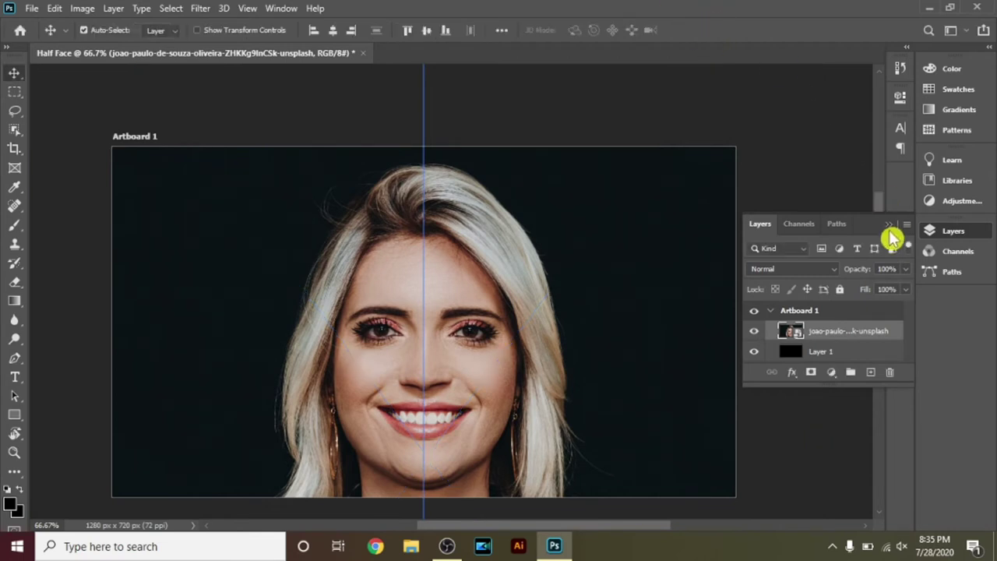
click(888, 225)
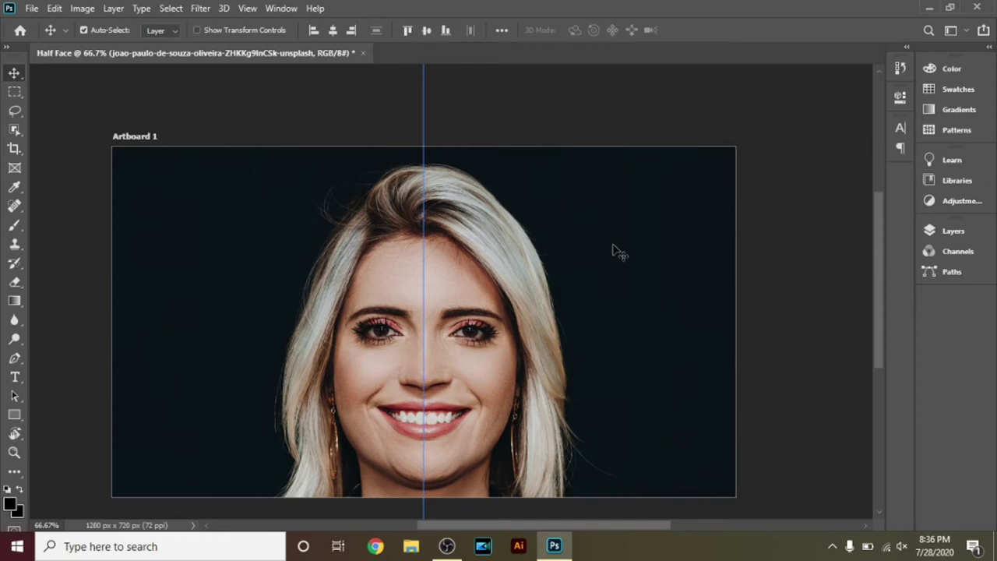
click(14, 92)
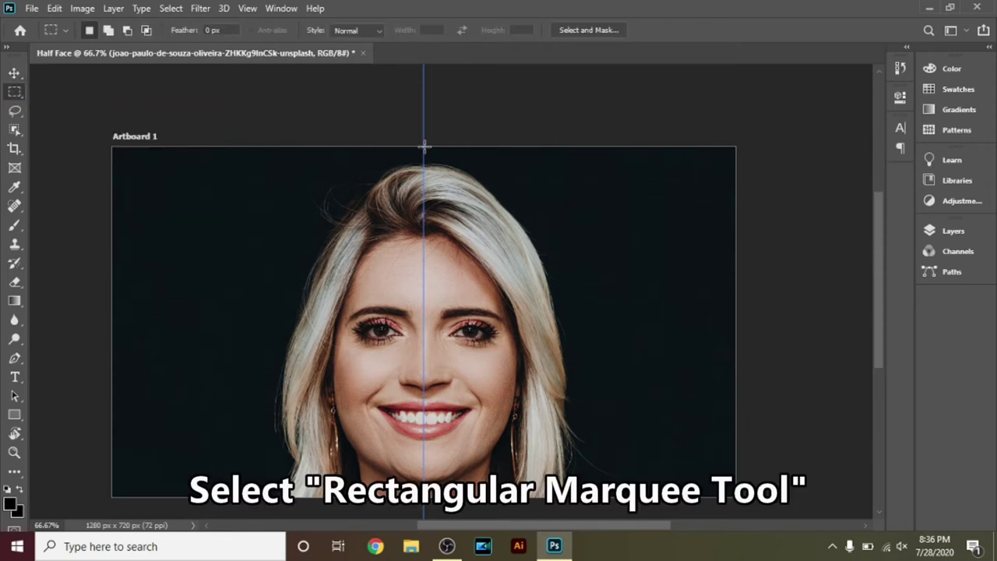
Step: Fill the right half black on a new Layer 2, then deselect and hide the guide
mouse_move(424, 145)
mouse_down()
mouse_move(726, 330)
mouse_move(737, 499)
mouse_up()
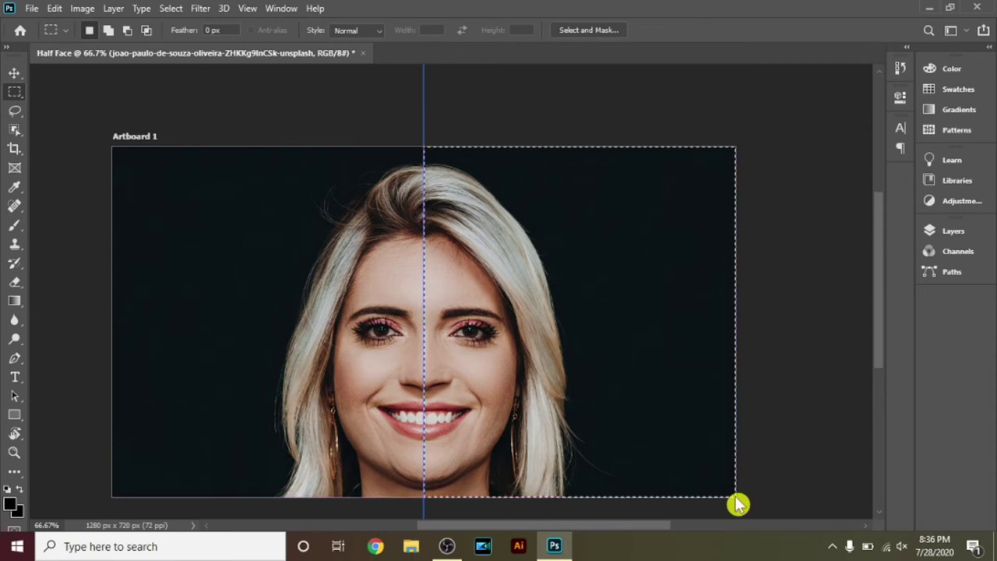
click(954, 233)
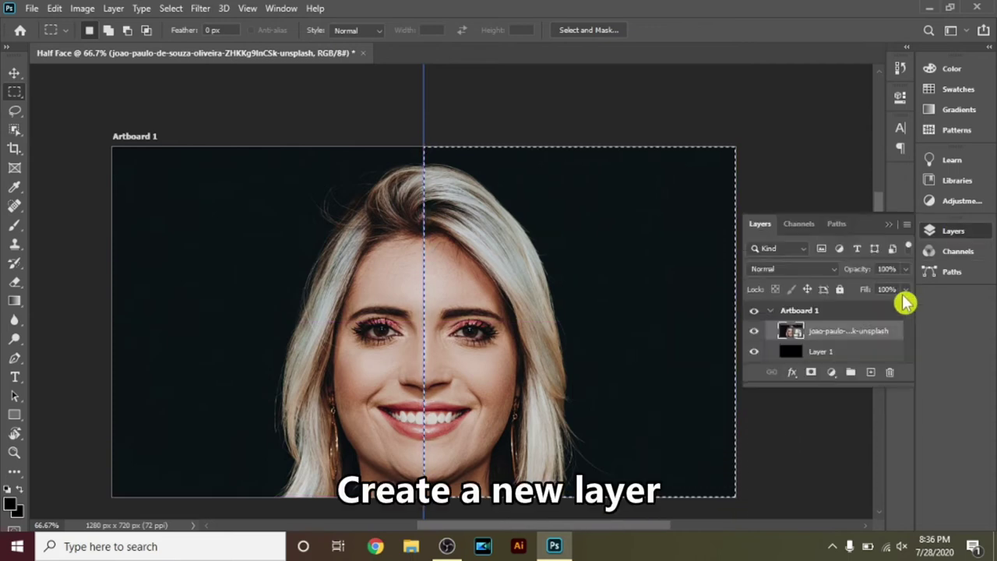
click(871, 373)
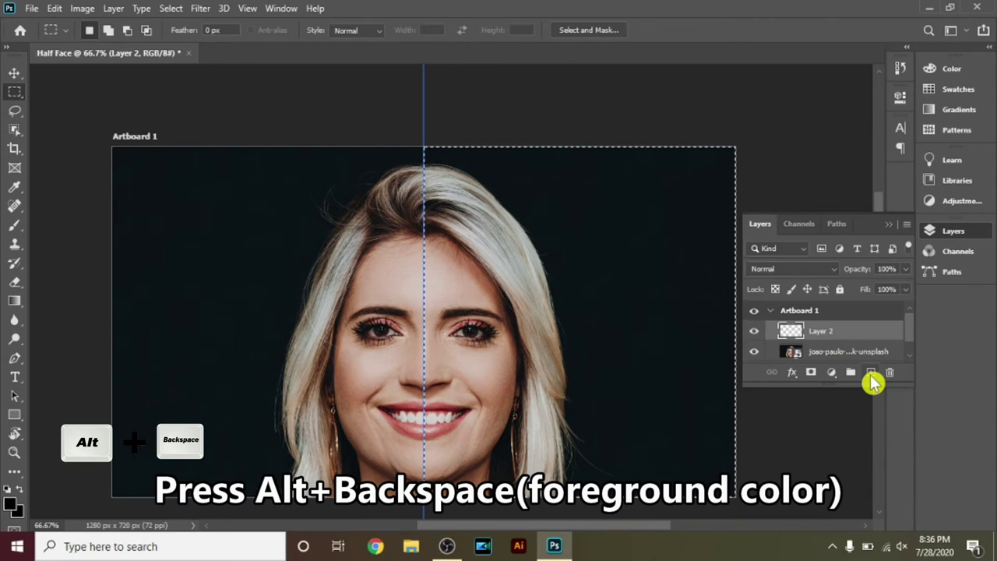
key(alt+BackSpace)
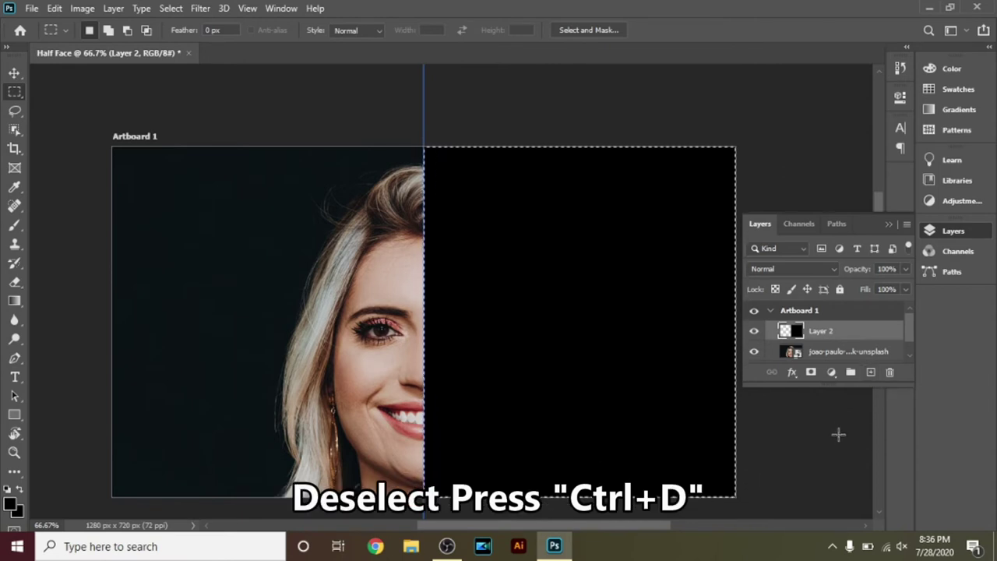
key(ctrl+d)
key(ctrl+h)
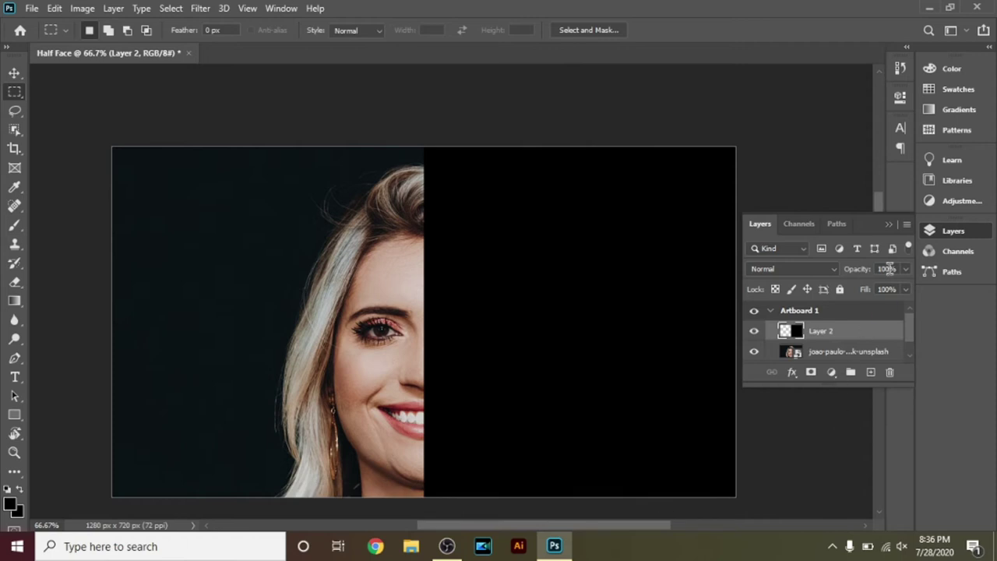
click(889, 226)
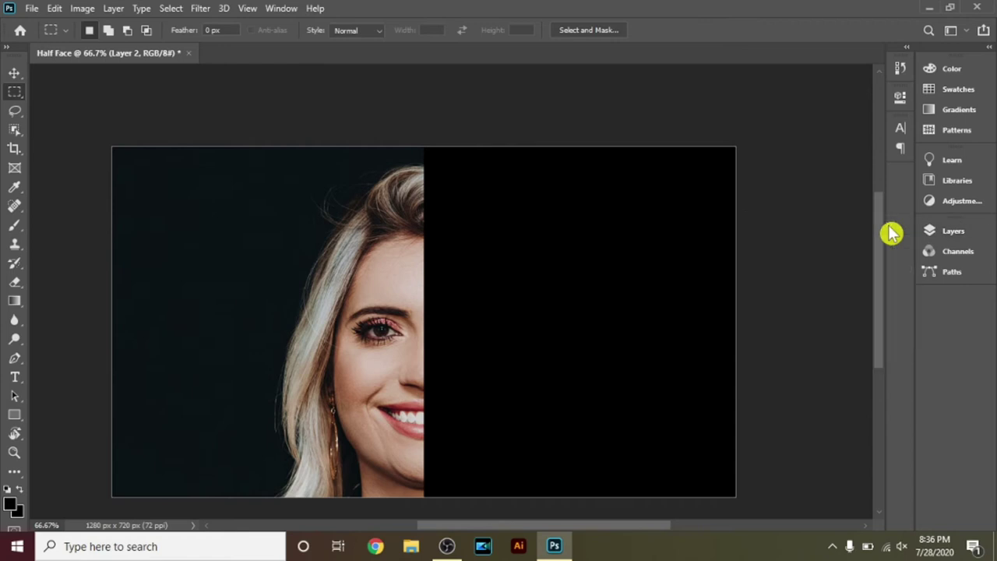
click(15, 377)
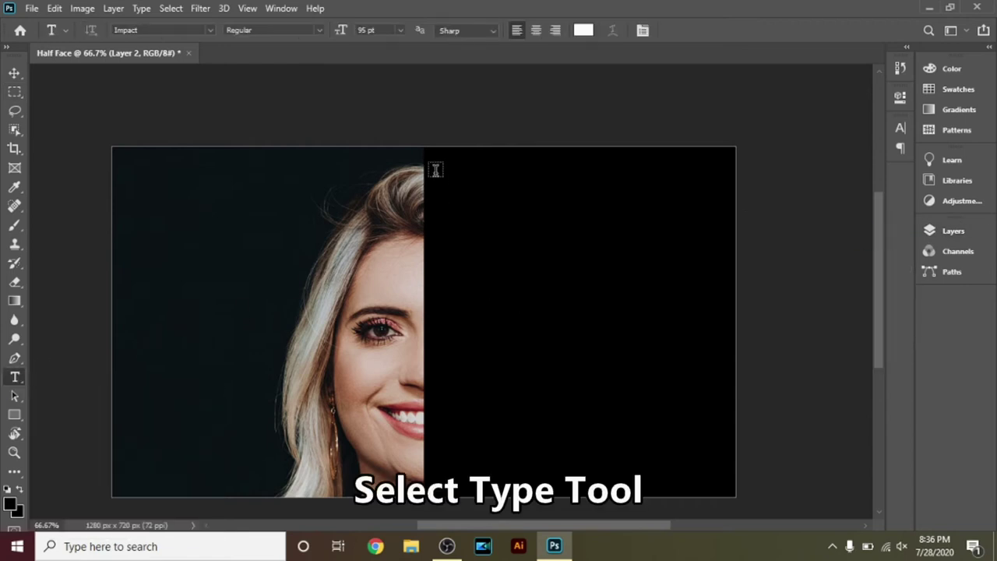
Step: Paste the white Impact quote into a text box over the black half
mouse_move(425, 138)
mouse_down()
mouse_move(732, 305)
mouse_move(736, 491)
mouse_up()
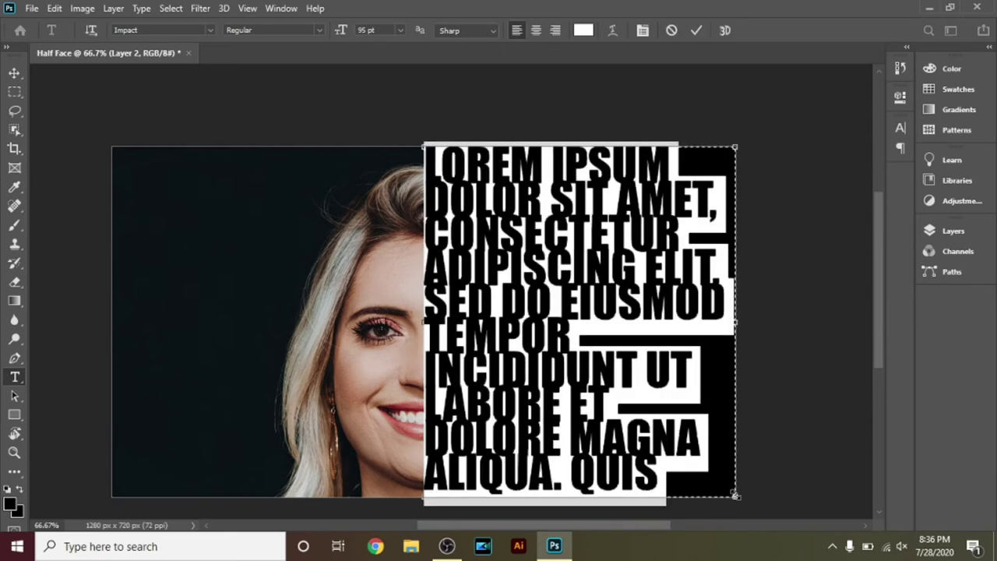
key(Delete)
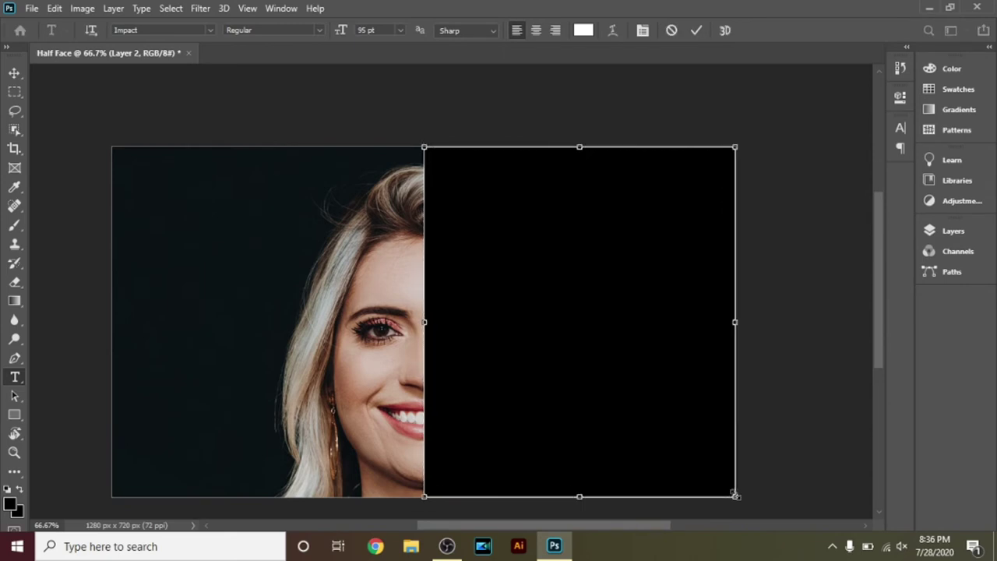
key(ctrl+v)
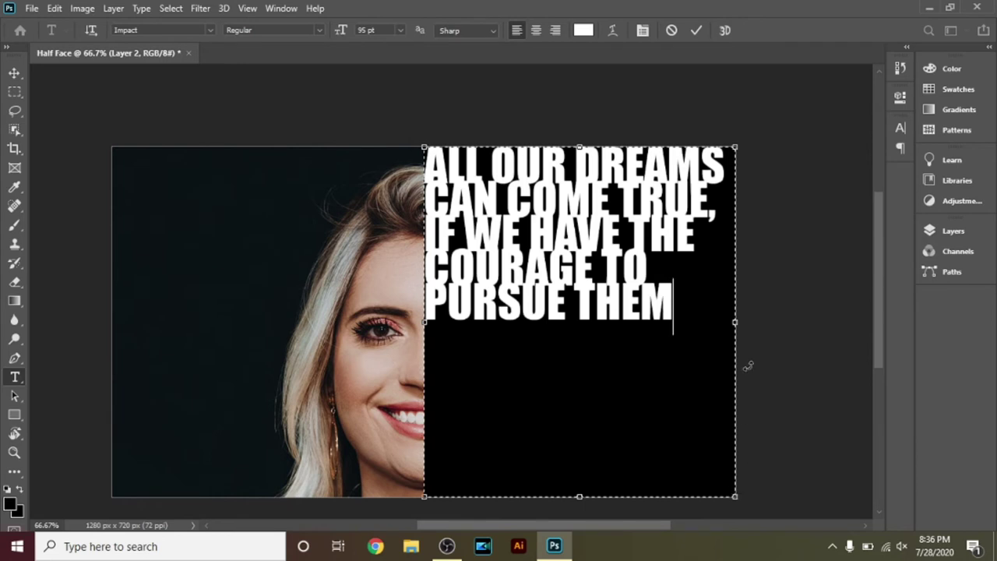
key(ctrl+a)
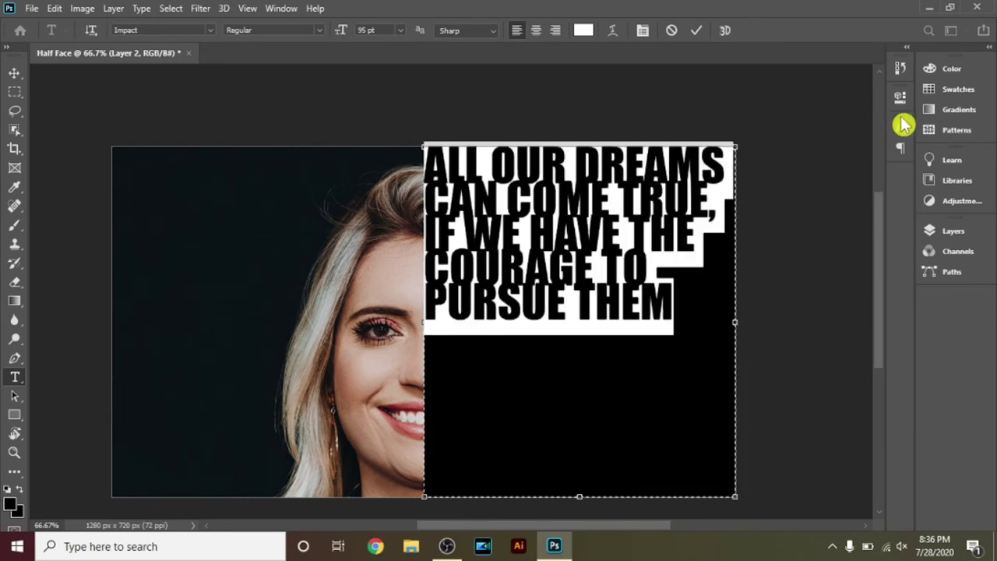
click(900, 128)
click(901, 132)
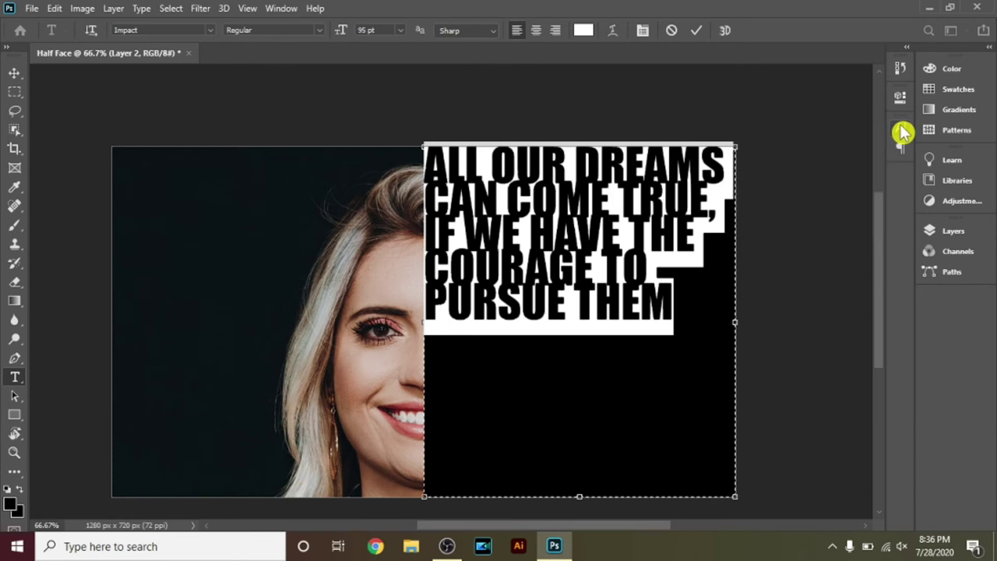
click(579, 160)
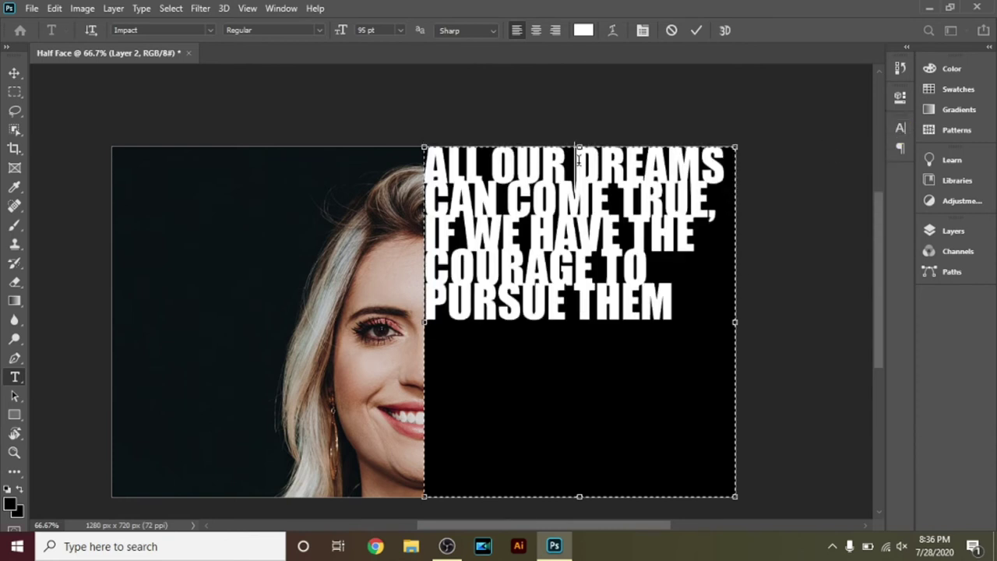
Step: Break the quote's first lines after ALL OUR, DREAMS, CAN COME, TRUE, and IF WE
key(Return)
key(Right)
key(Right)
key(Right)
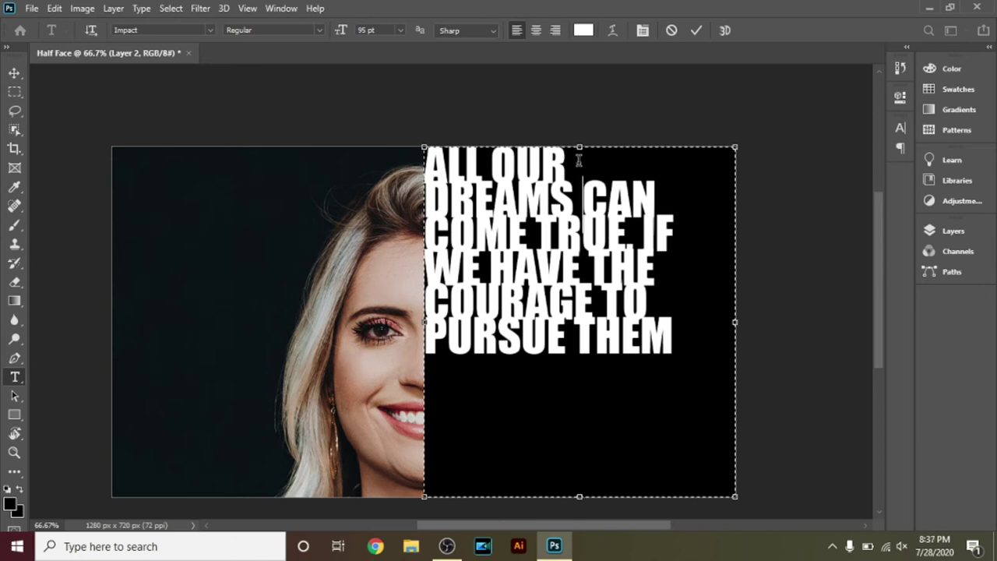
key(Return)
key(Right)
key(Right)
key(Right)
key(Right)
key(Return)
key(Right)
key(Right)
key(Right)
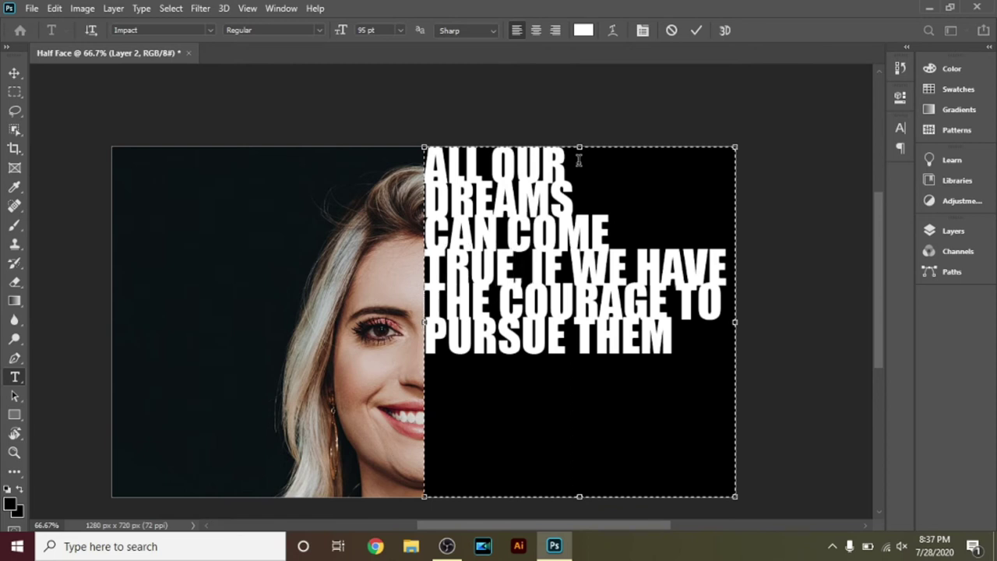
key(Return)
key(Right)
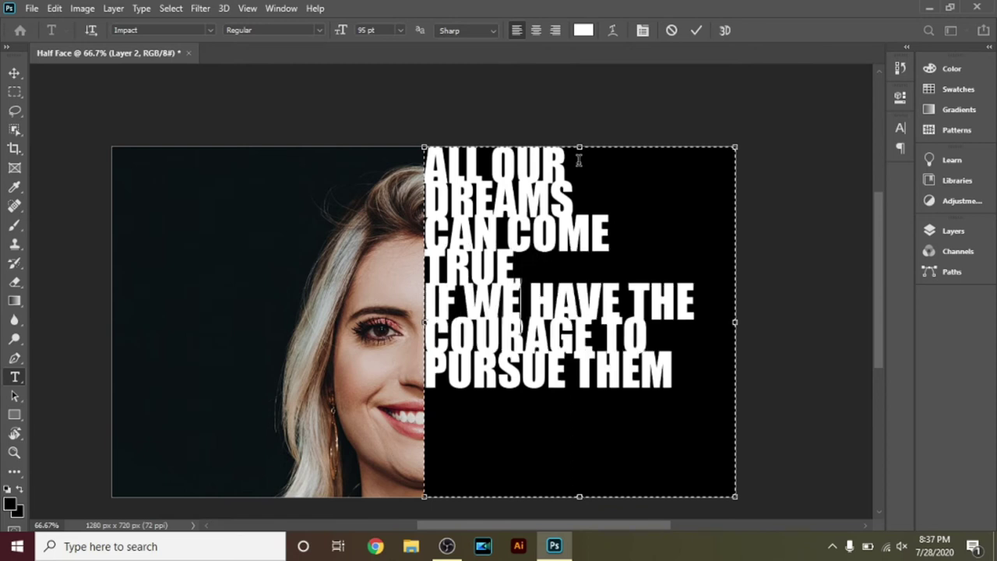
key(Return)
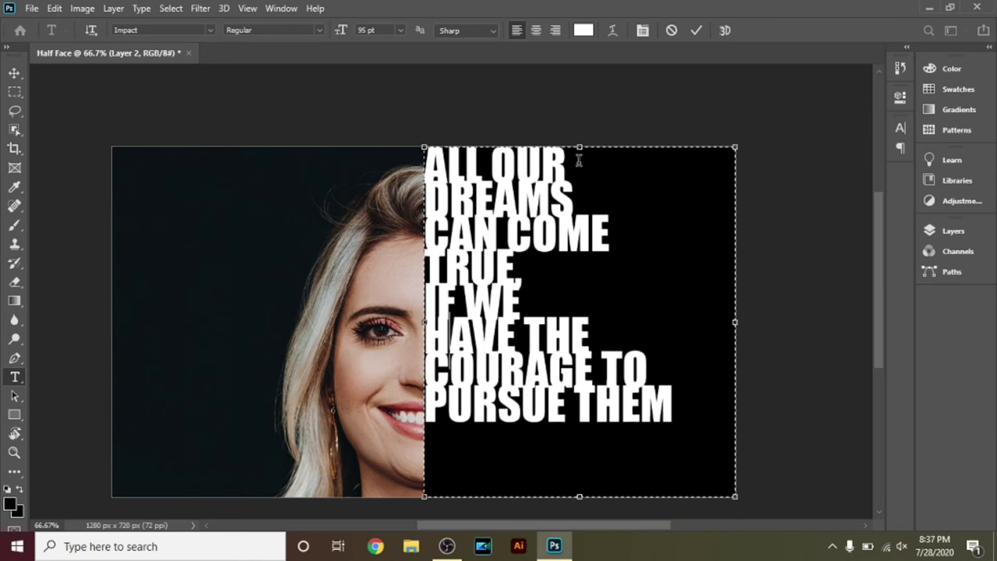
Step: Finish the breaks so HAVE THE, COURAGE, TO PURSUE and THEM sit on separate lines
key(Right)
key(Right)
key(Return)
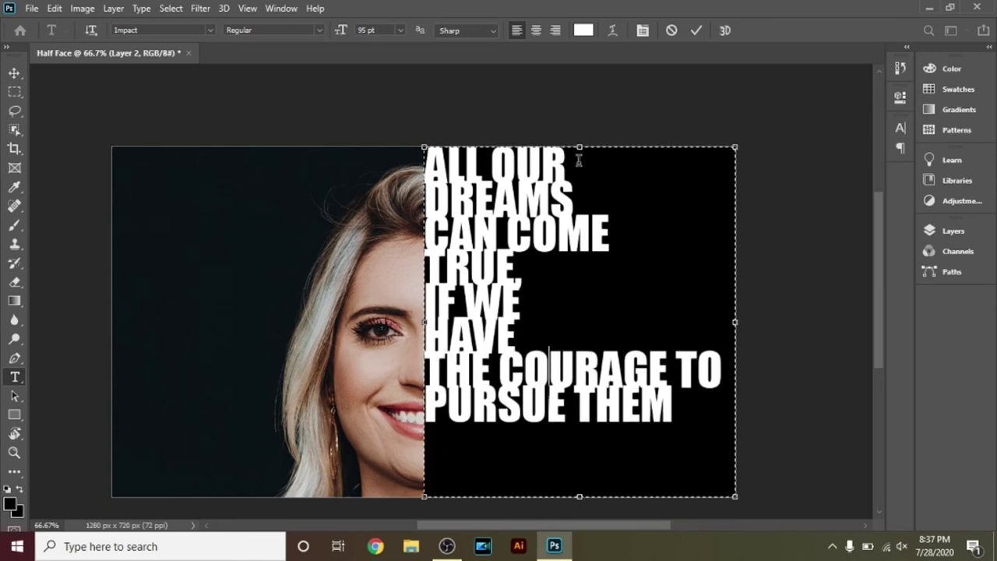
key(Right)
key(Right)
key(Right)
key(Right)
key(Return)
key(Right)
key(Right)
key(Right)
key(Right)
key(Right)
key(Right)
key(Right)
key(Right)
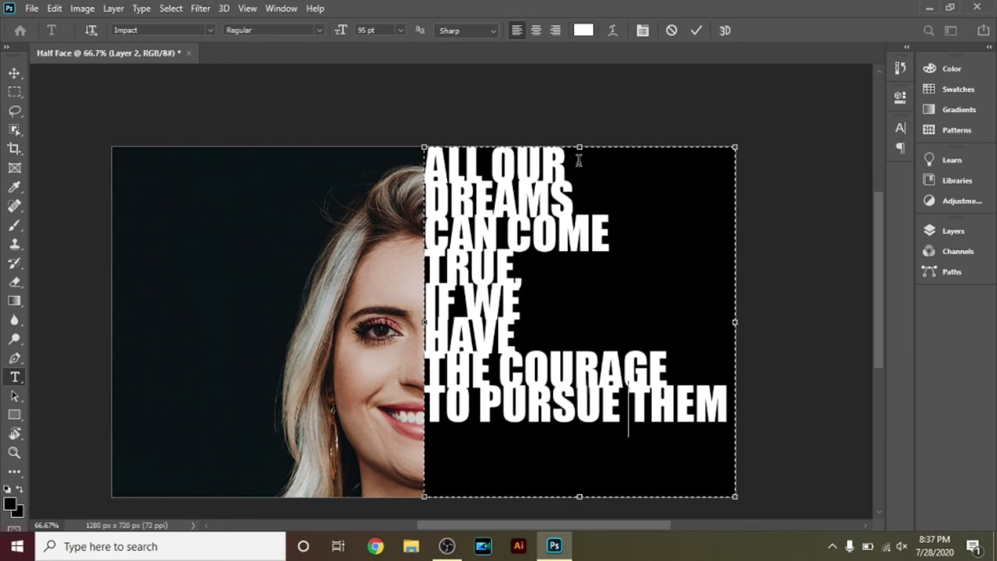
key(Return)
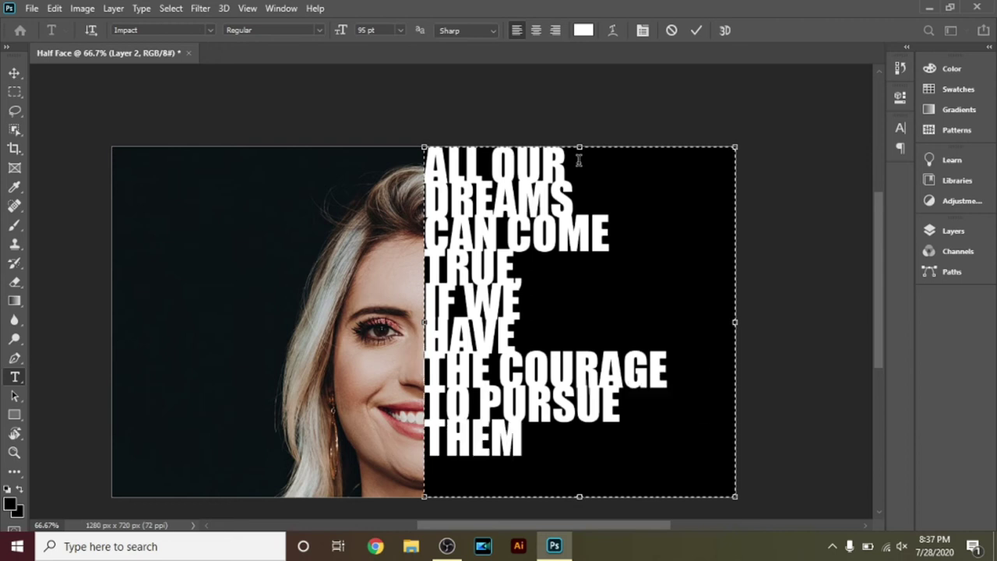
key(Delete)
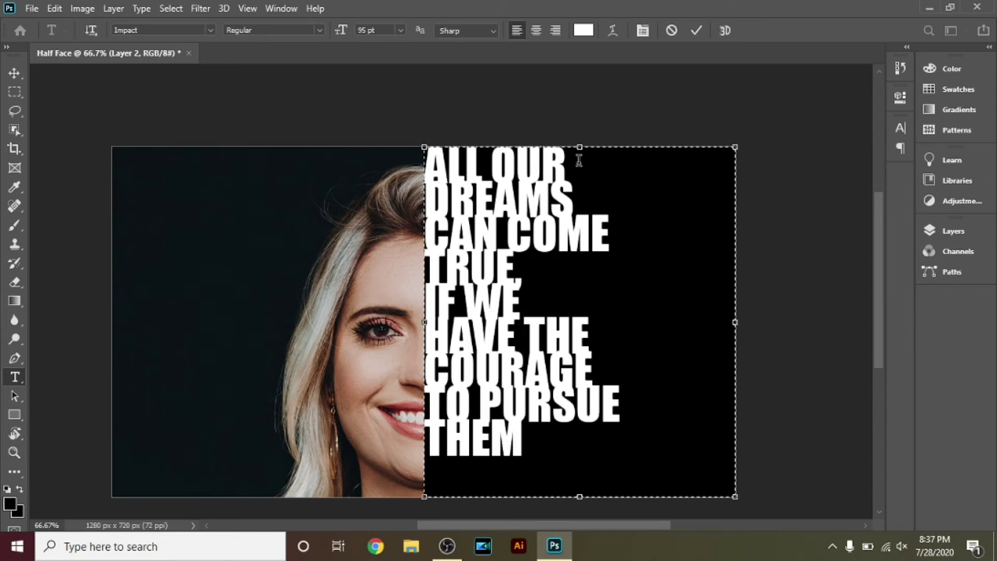
key(ctrl+a)
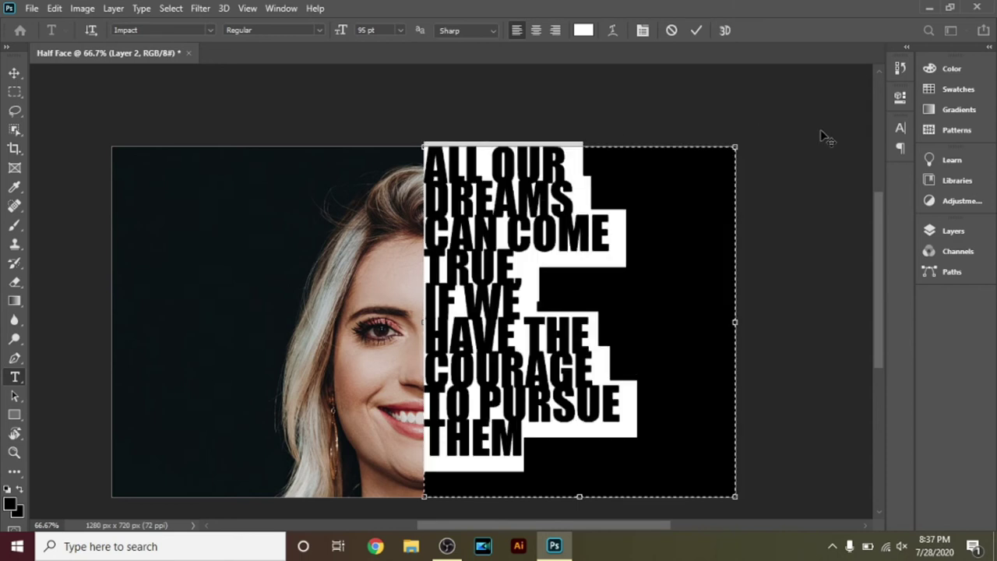
click(898, 131)
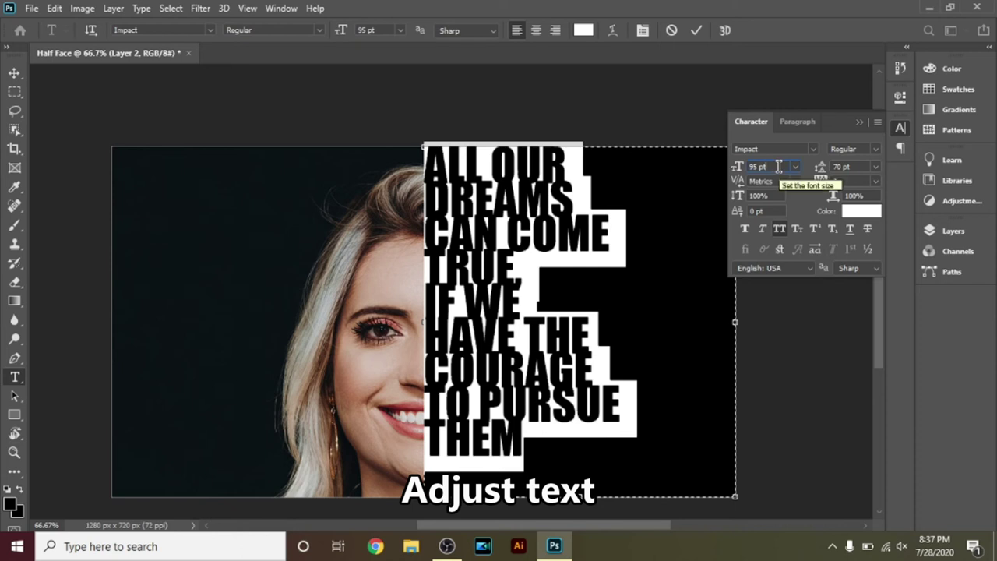
Step: Set the quote to 100 pt with 80 pt leading and commit the text
key(Up)
key(Up)
key(Up)
key(Up)
key(Up)
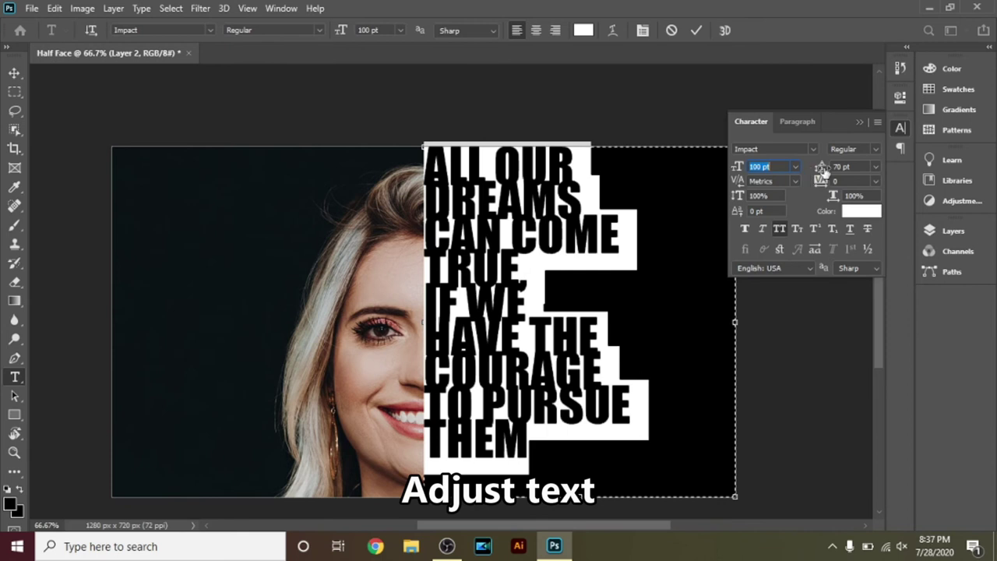
key(Up)
key(Up)
key(Up)
key(Up)
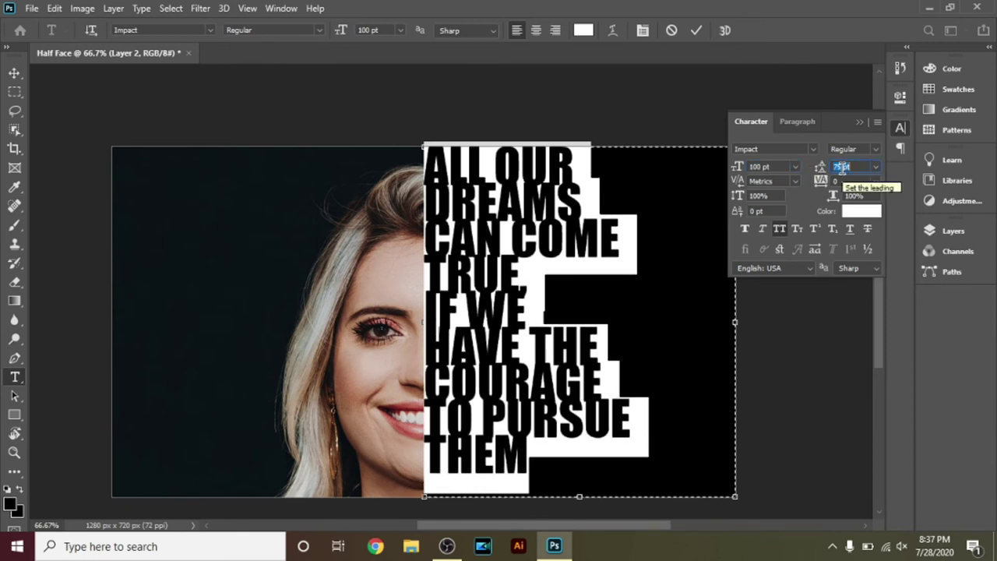
key(Up)
key(Up)
key(Up)
key(Up)
key(Up)
key(Up)
key(Up)
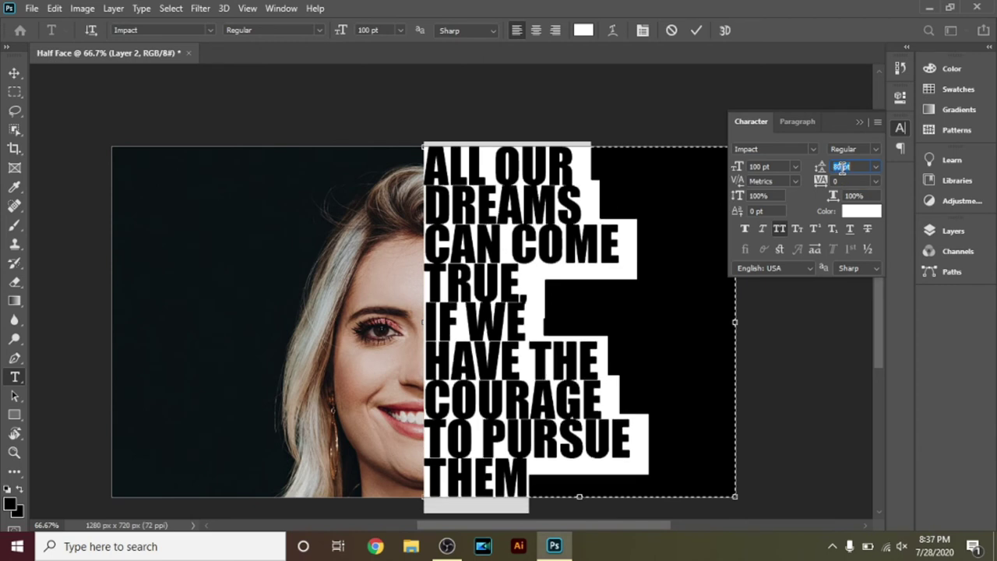
click(697, 31)
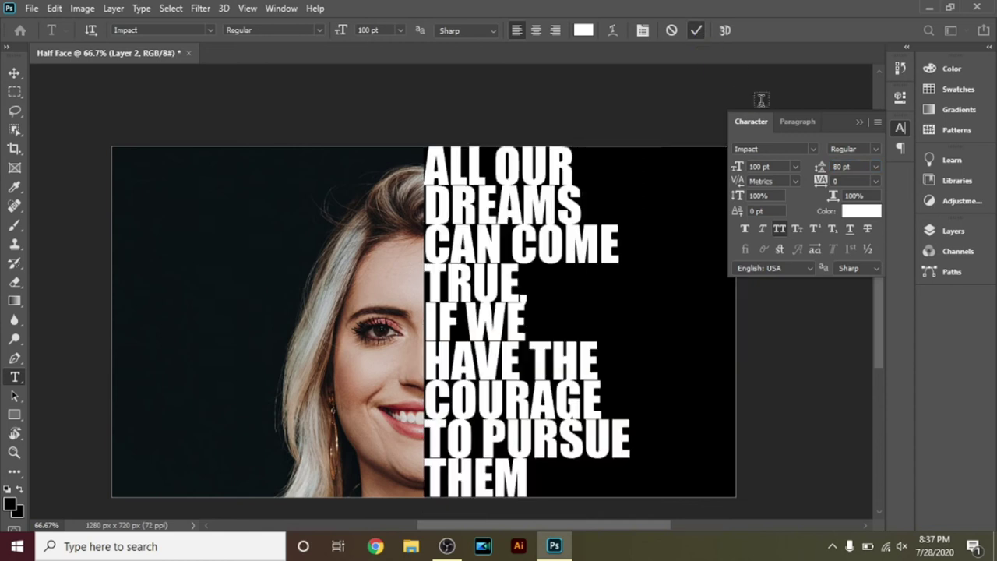
Step: Load the quote's letter shapes as a selection and hide the text layer
click(861, 122)
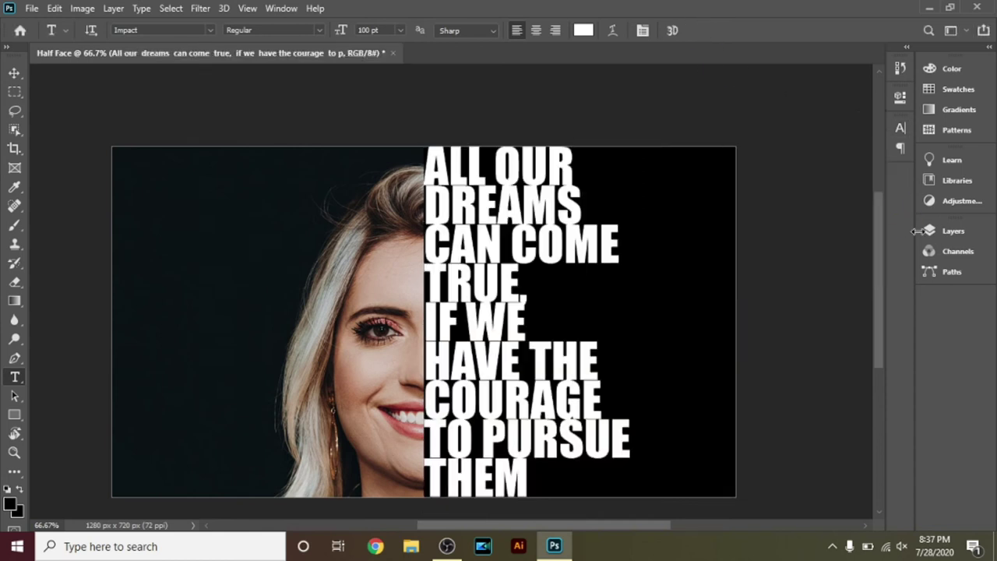
click(949, 235)
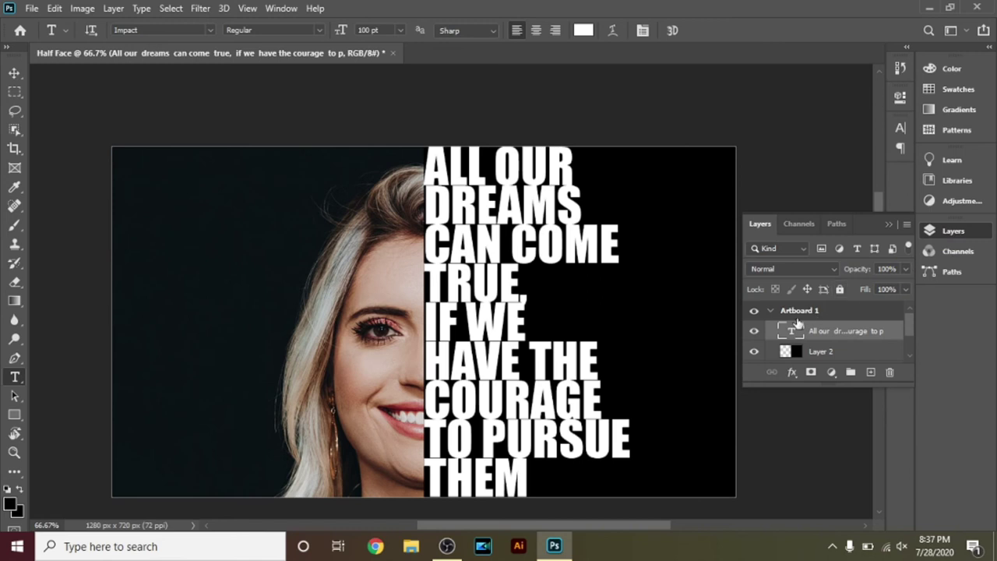
key(ctrl)
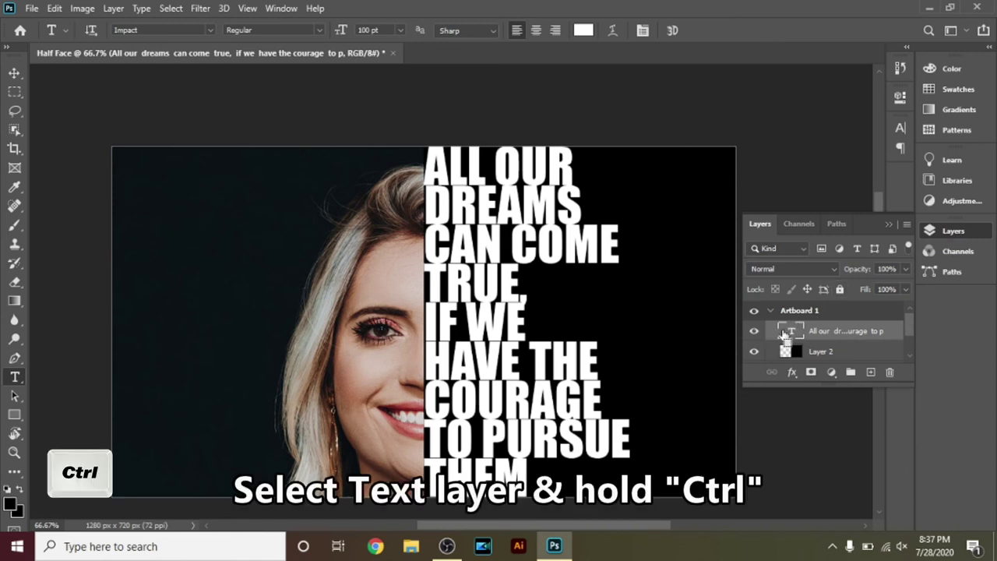
ctrl+click(787, 332)
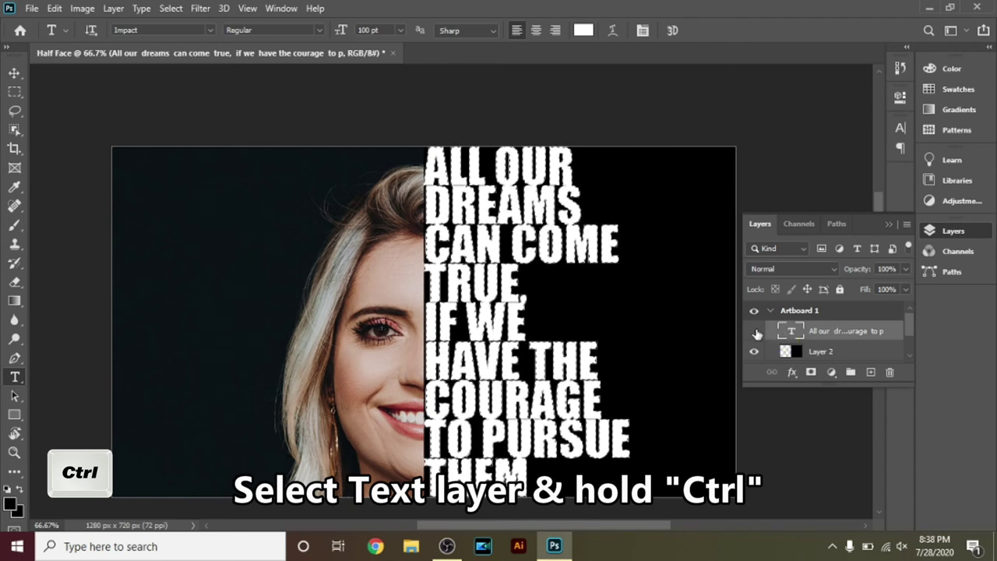
click(755, 332)
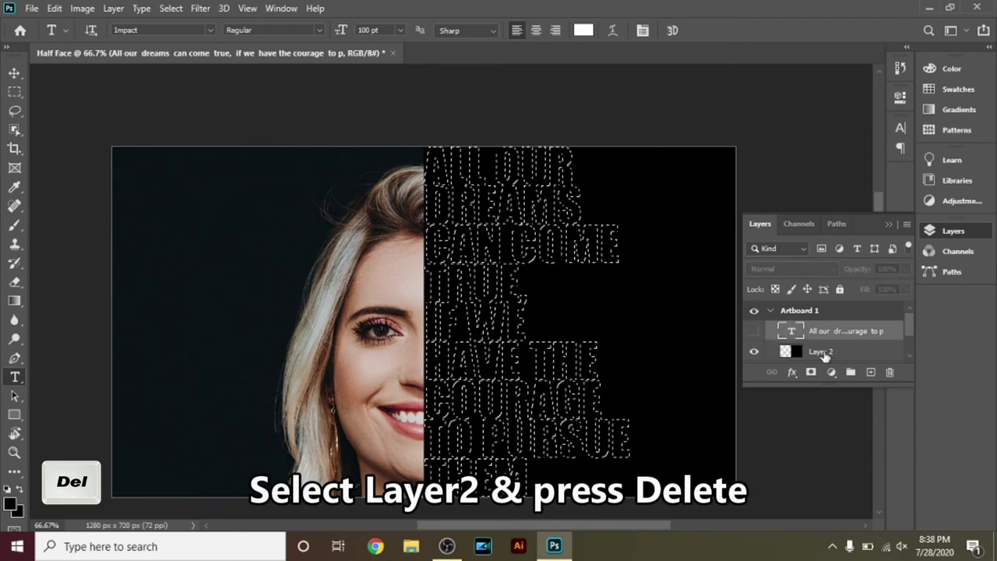
Step: Delete the letter-shaped area from black Layer 2, then deselect
click(824, 356)
key(Delete)
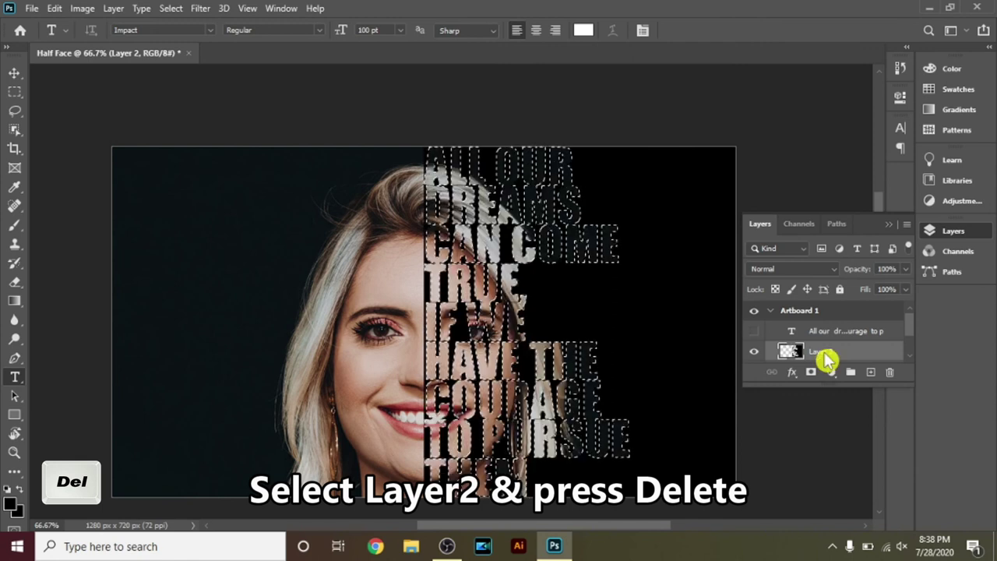
click(889, 228)
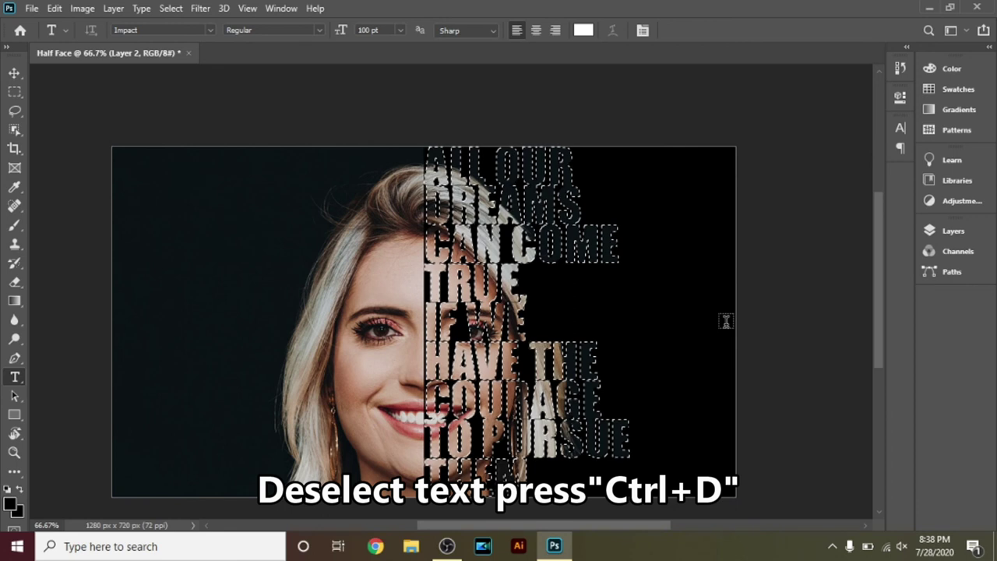
key(ctrl+d)
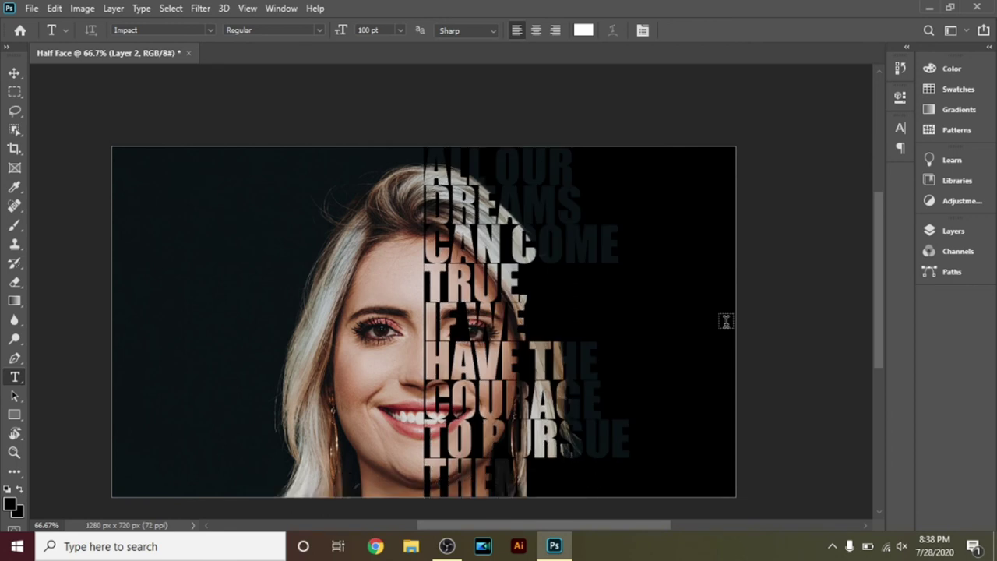
click(946, 232)
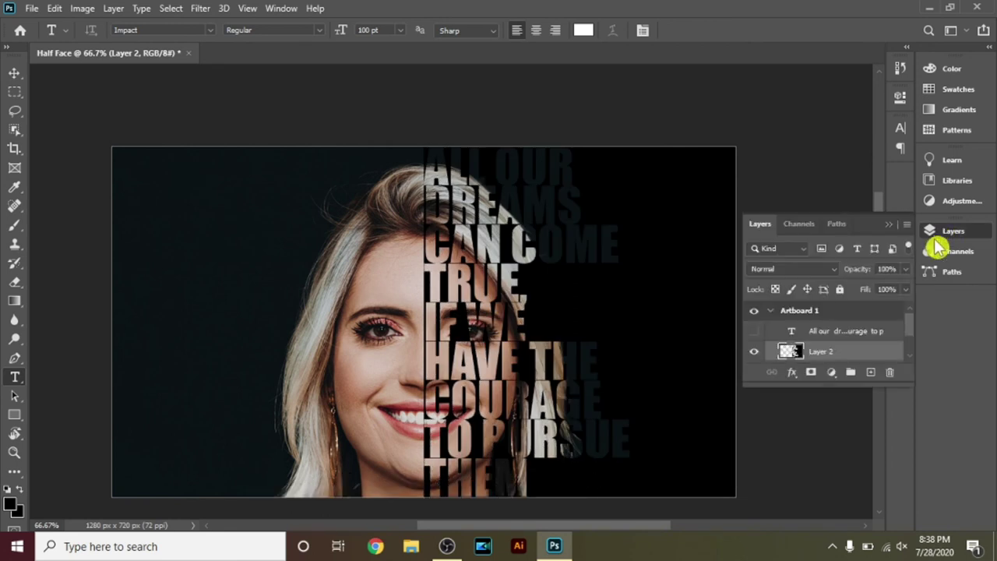
Step: Take the Dodge tool to the portrait photo layer, rasterizing it when prompted
drag(911, 322, 911, 336)
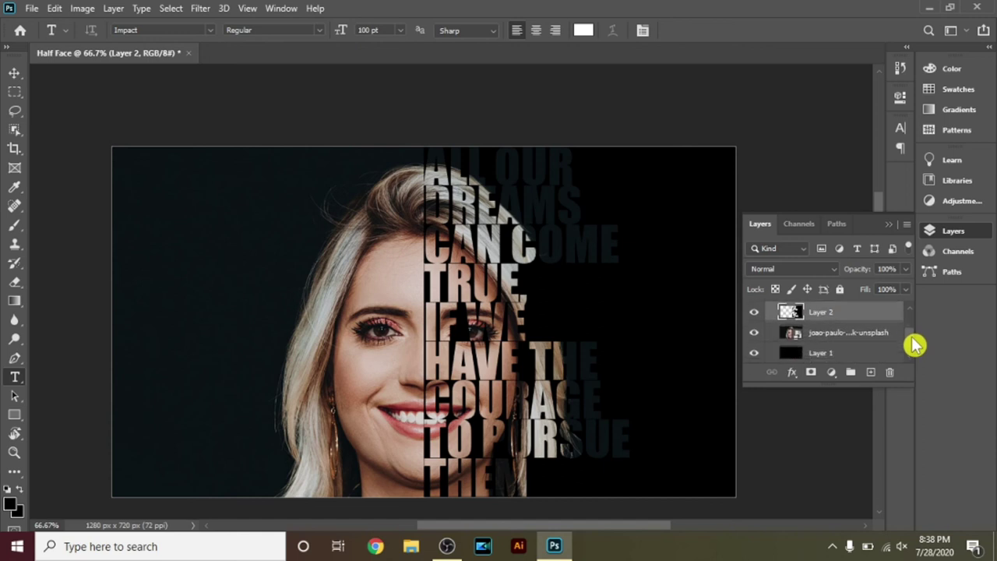
click(855, 335)
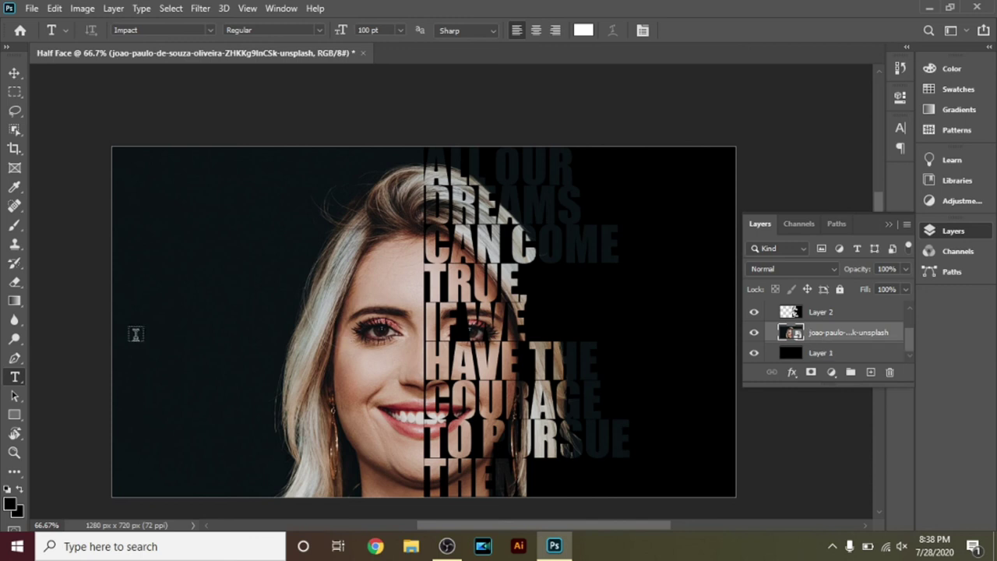
click(15, 347)
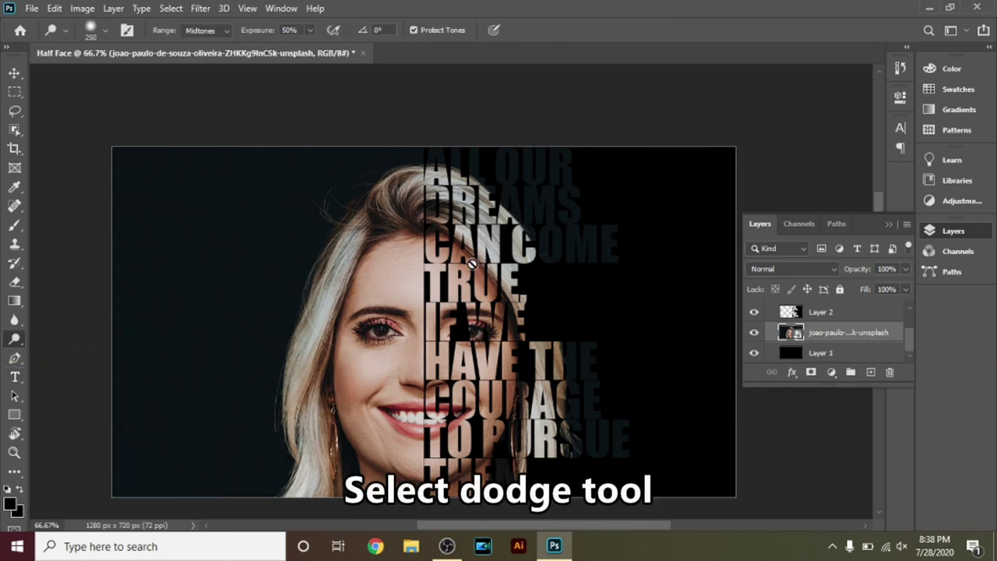
click(464, 272)
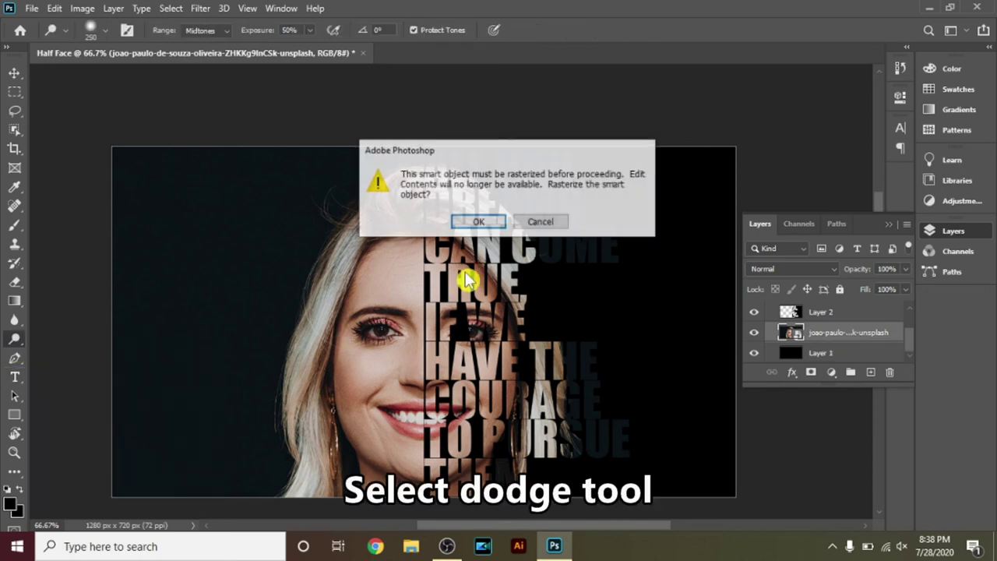
click(478, 222)
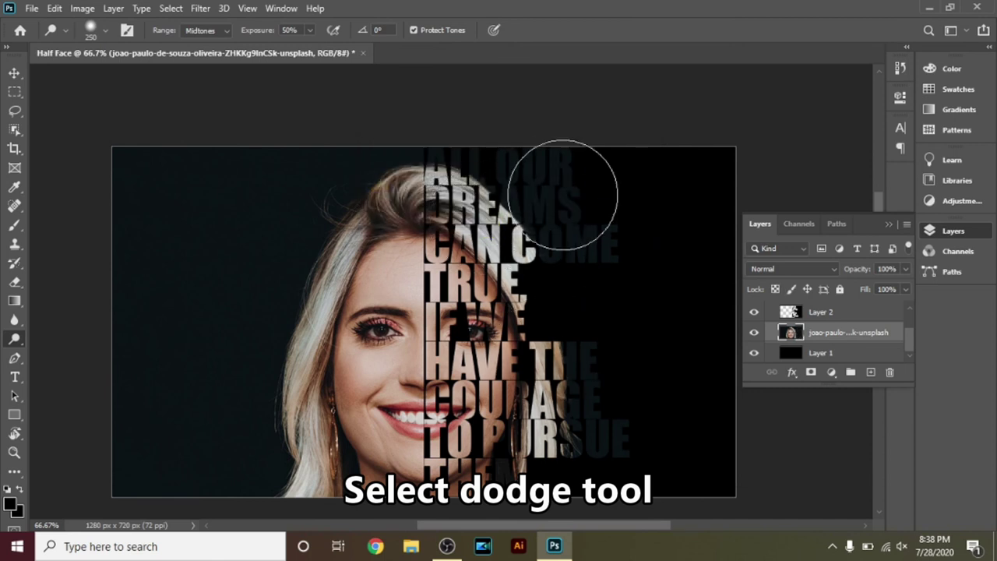
Step: Dodge the face behind COURAGE, TO PURSUE, DREAMS and CAN
mouse_move(624, 412)
mouse_down()
mouse_move(515, 433)
mouse_move(502, 374)
mouse_move(569, 222)
mouse_move(568, 289)
mouse_move(605, 401)
mouse_move(545, 379)
mouse_move(514, 415)
mouse_move(501, 467)
mouse_move(585, 407)
mouse_move(547, 163)
mouse_move(499, 199)
mouse_move(436, 195)
mouse_move(382, 257)
mouse_move(319, 445)
mouse_up()
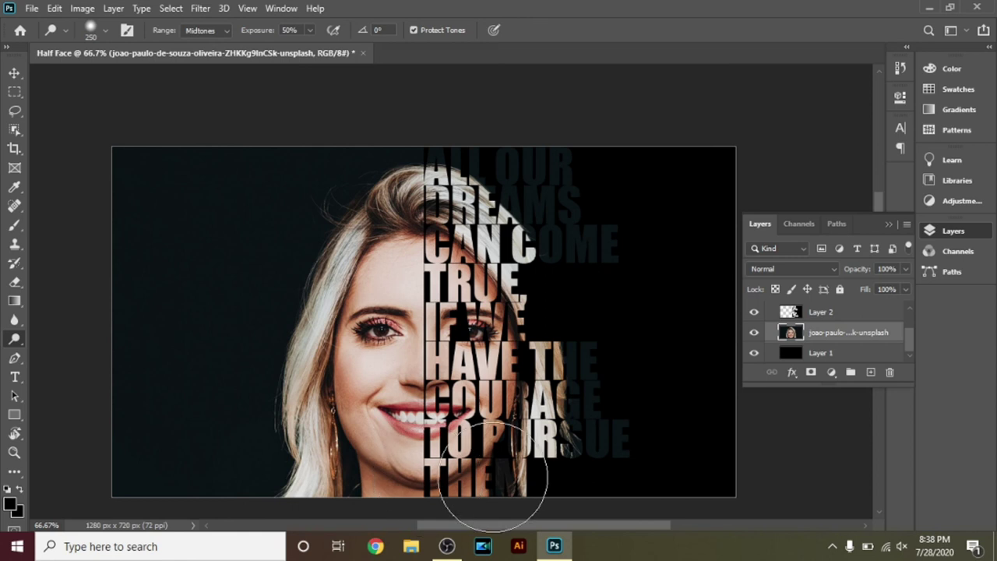
mouse_move(585, 267)
mouse_down()
mouse_move(468, 190)
mouse_move(456, 161)
mouse_up()
ctrl+click(471, 187)
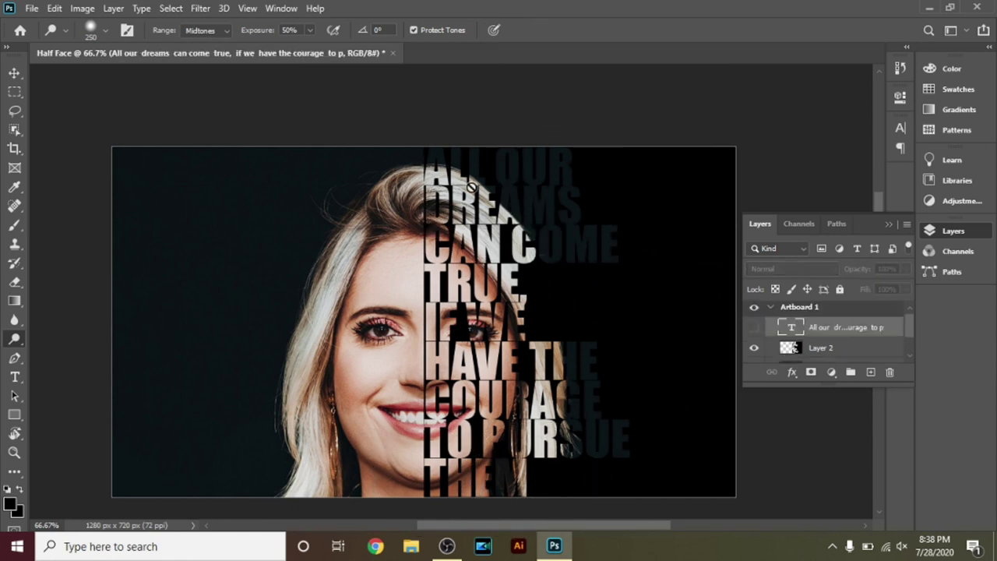
Step: Switch to the Move tool and collapse the Layers panel to show the finished poster
click(16, 74)
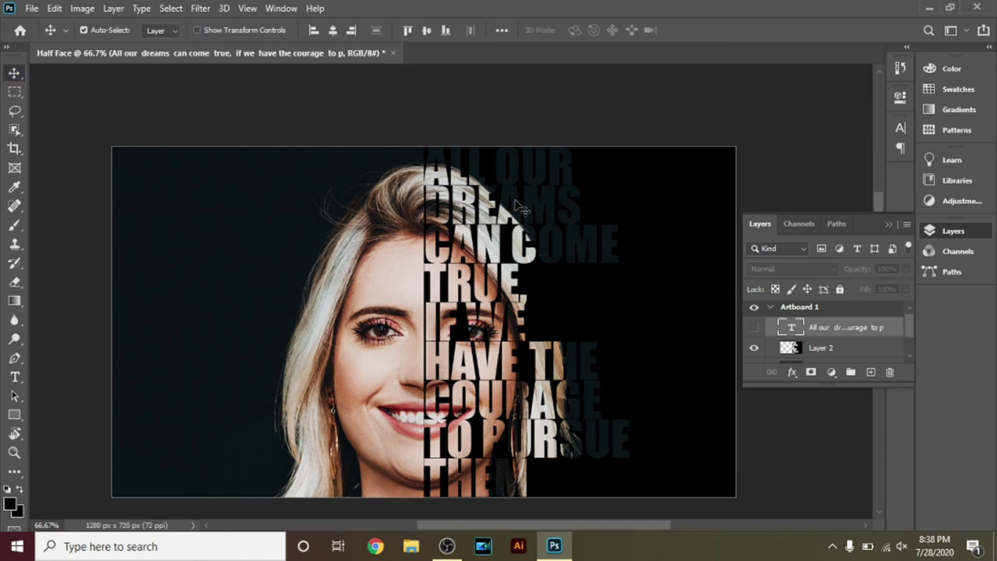
double_click(893, 230)
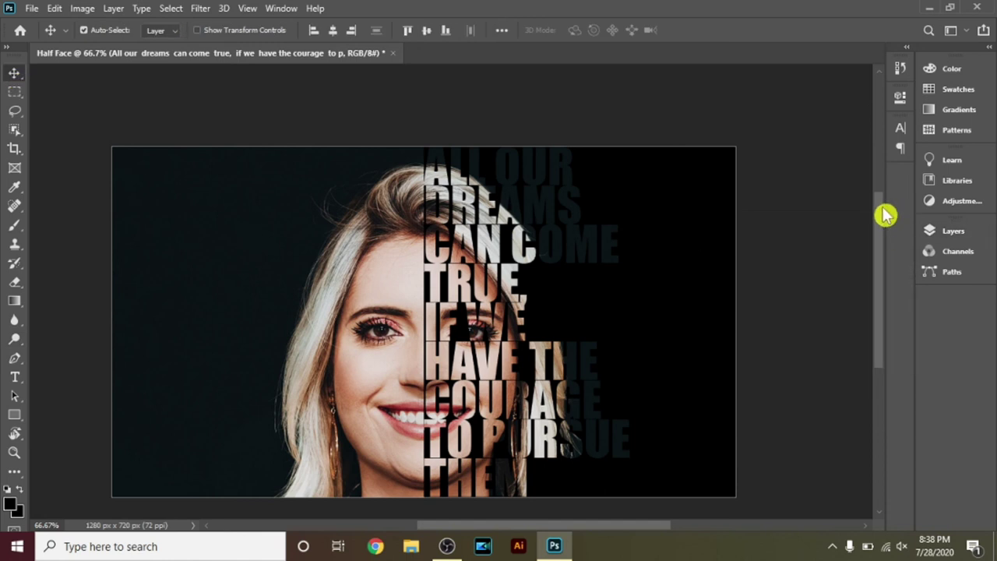
drag(883, 208, 883, 215)
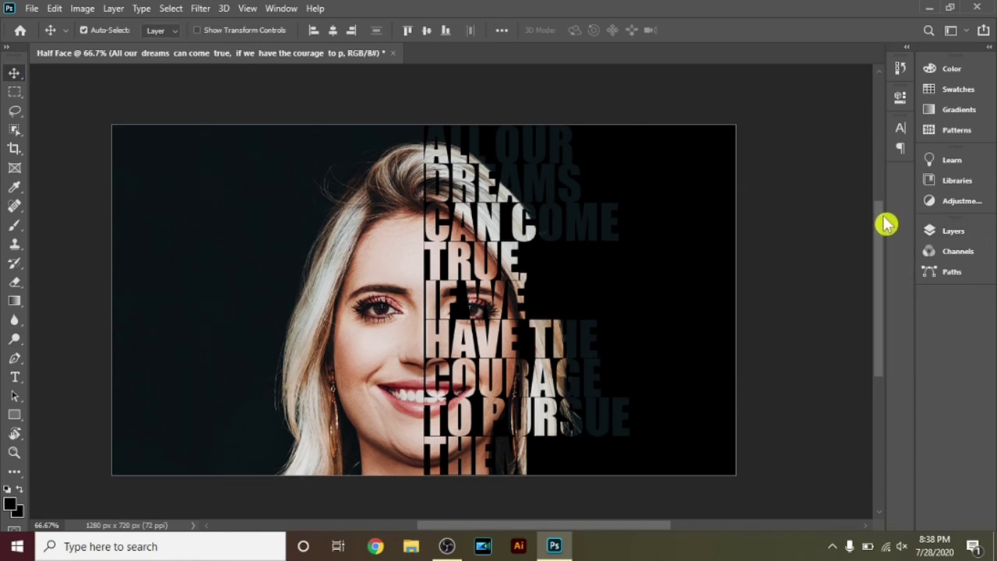